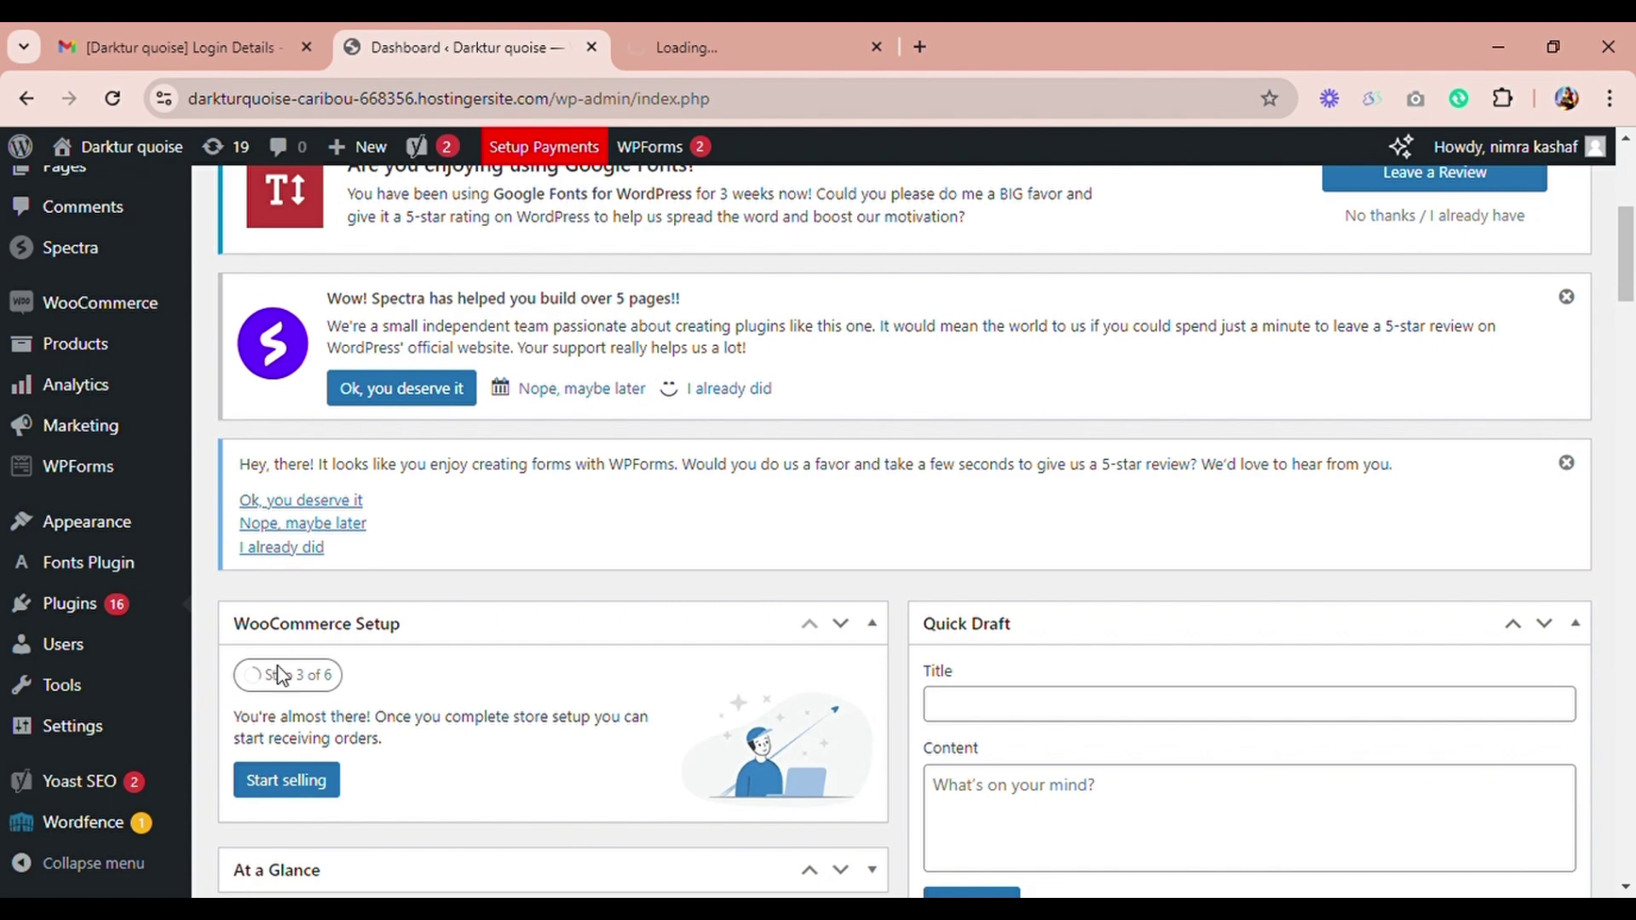
Step: Search for "wp dark mode" on the Add Plugins page
click(702, 25)
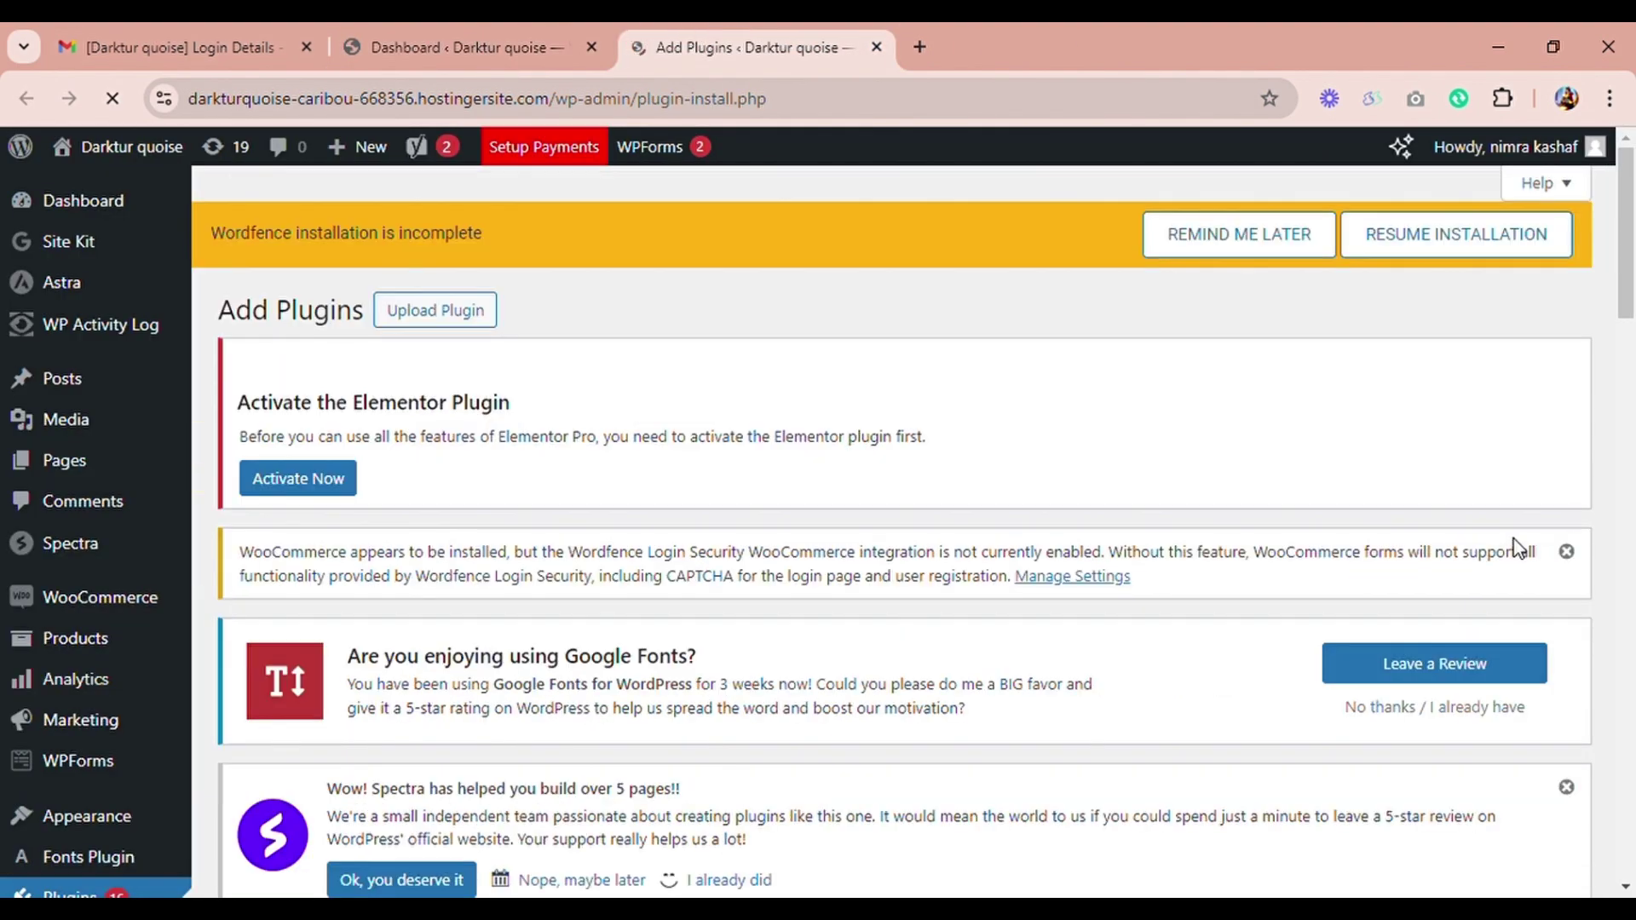
scroll(1515, 554, down, 8)
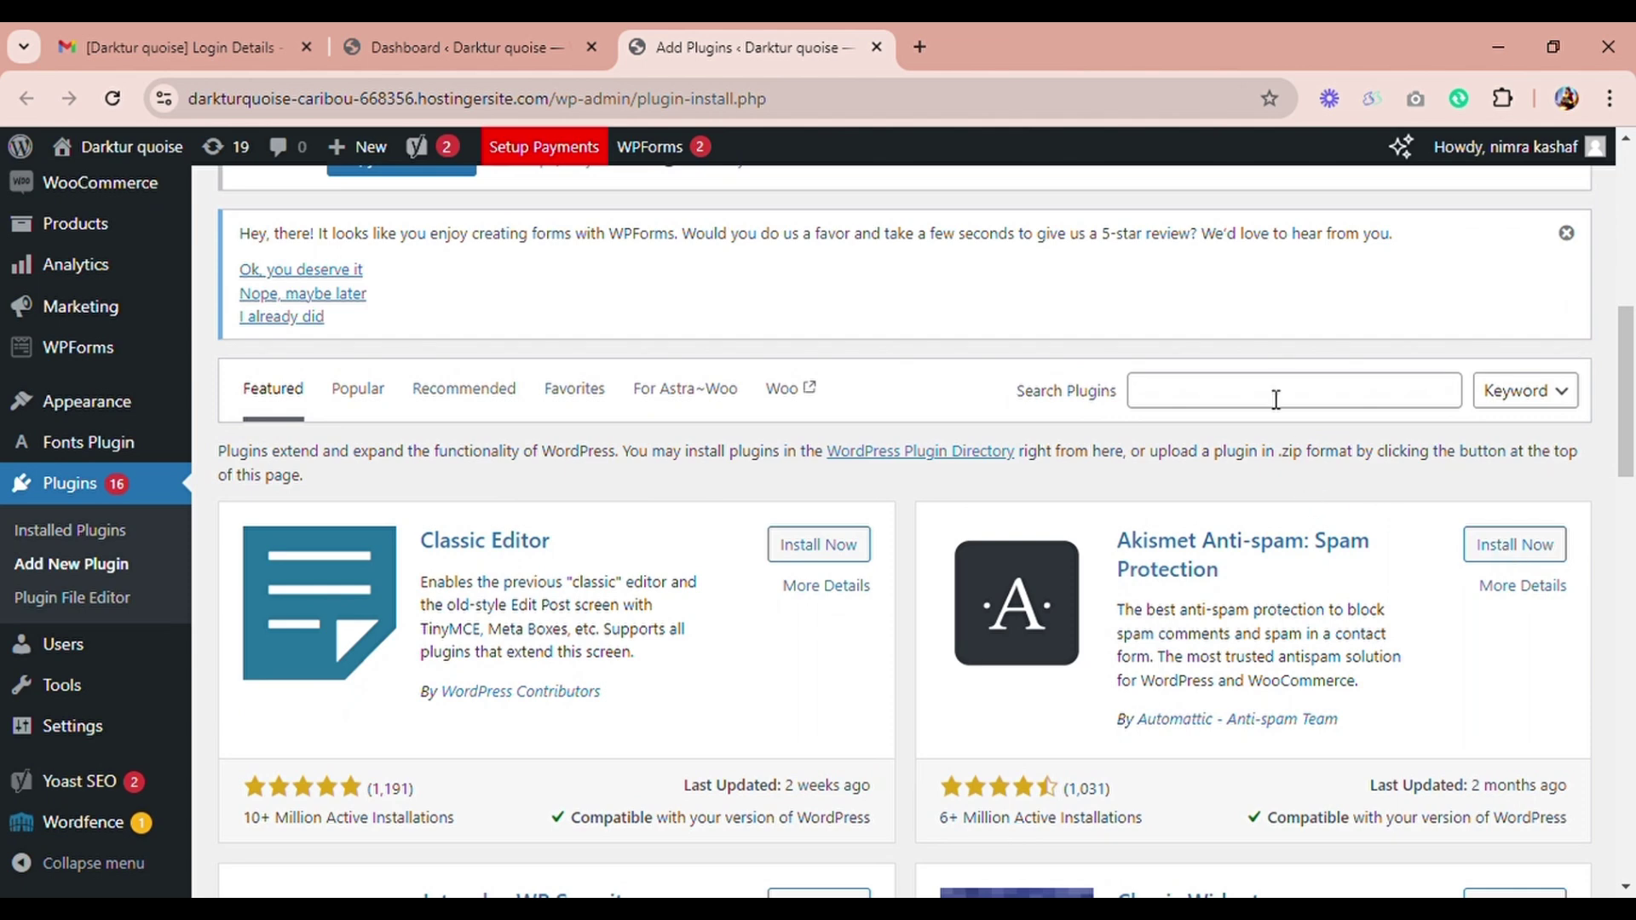
click(1275, 398)
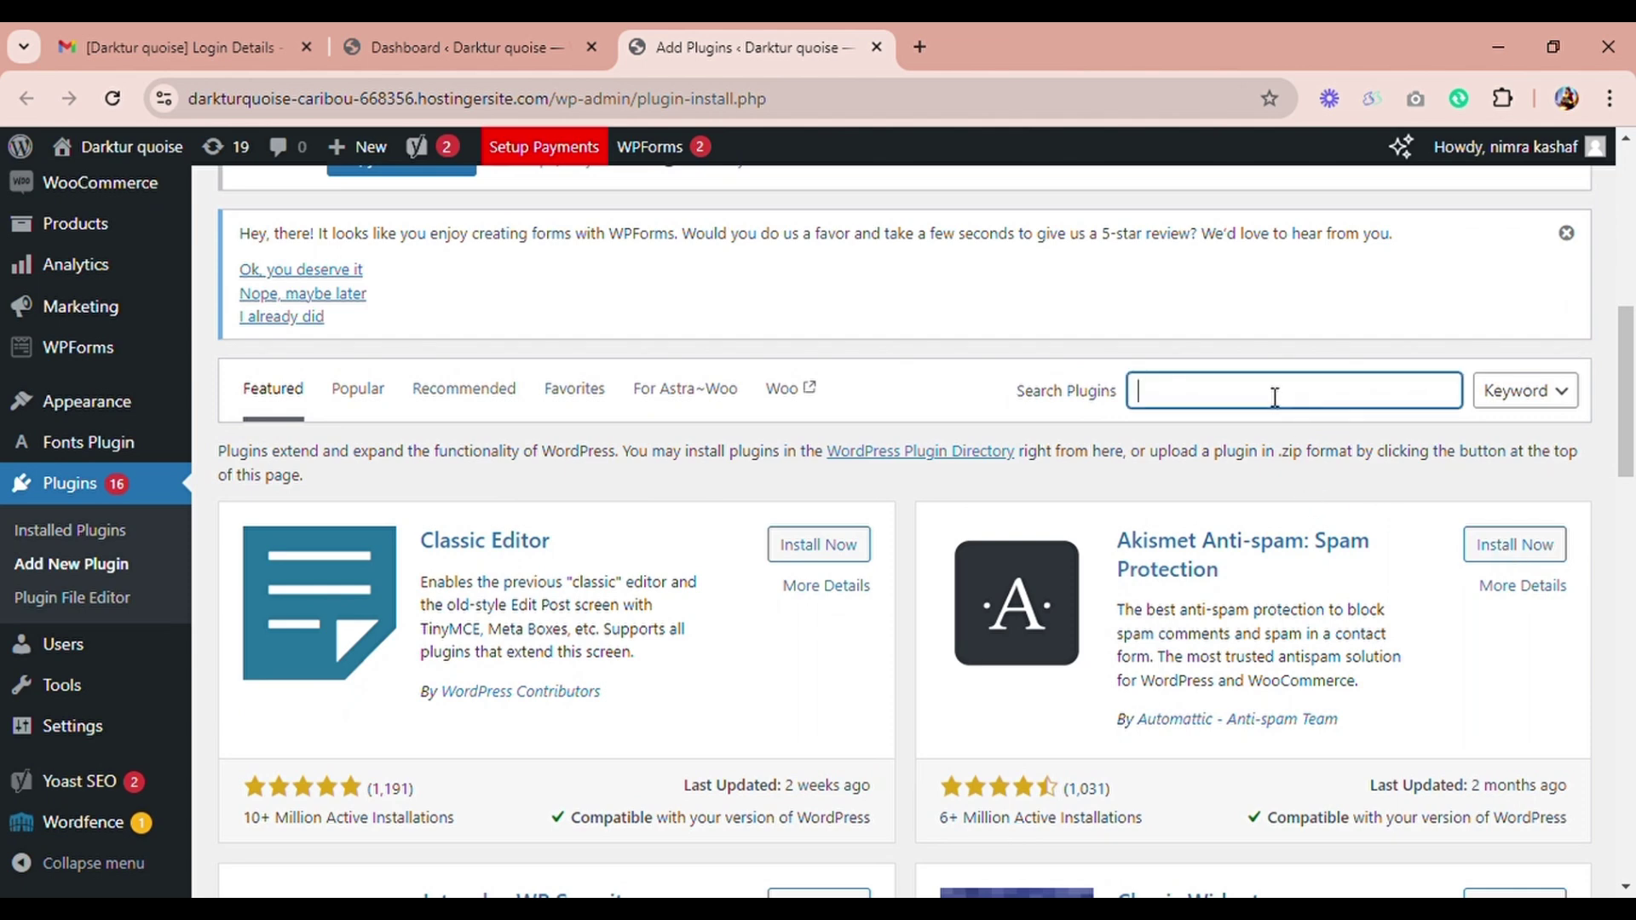
text(wp dark mode)
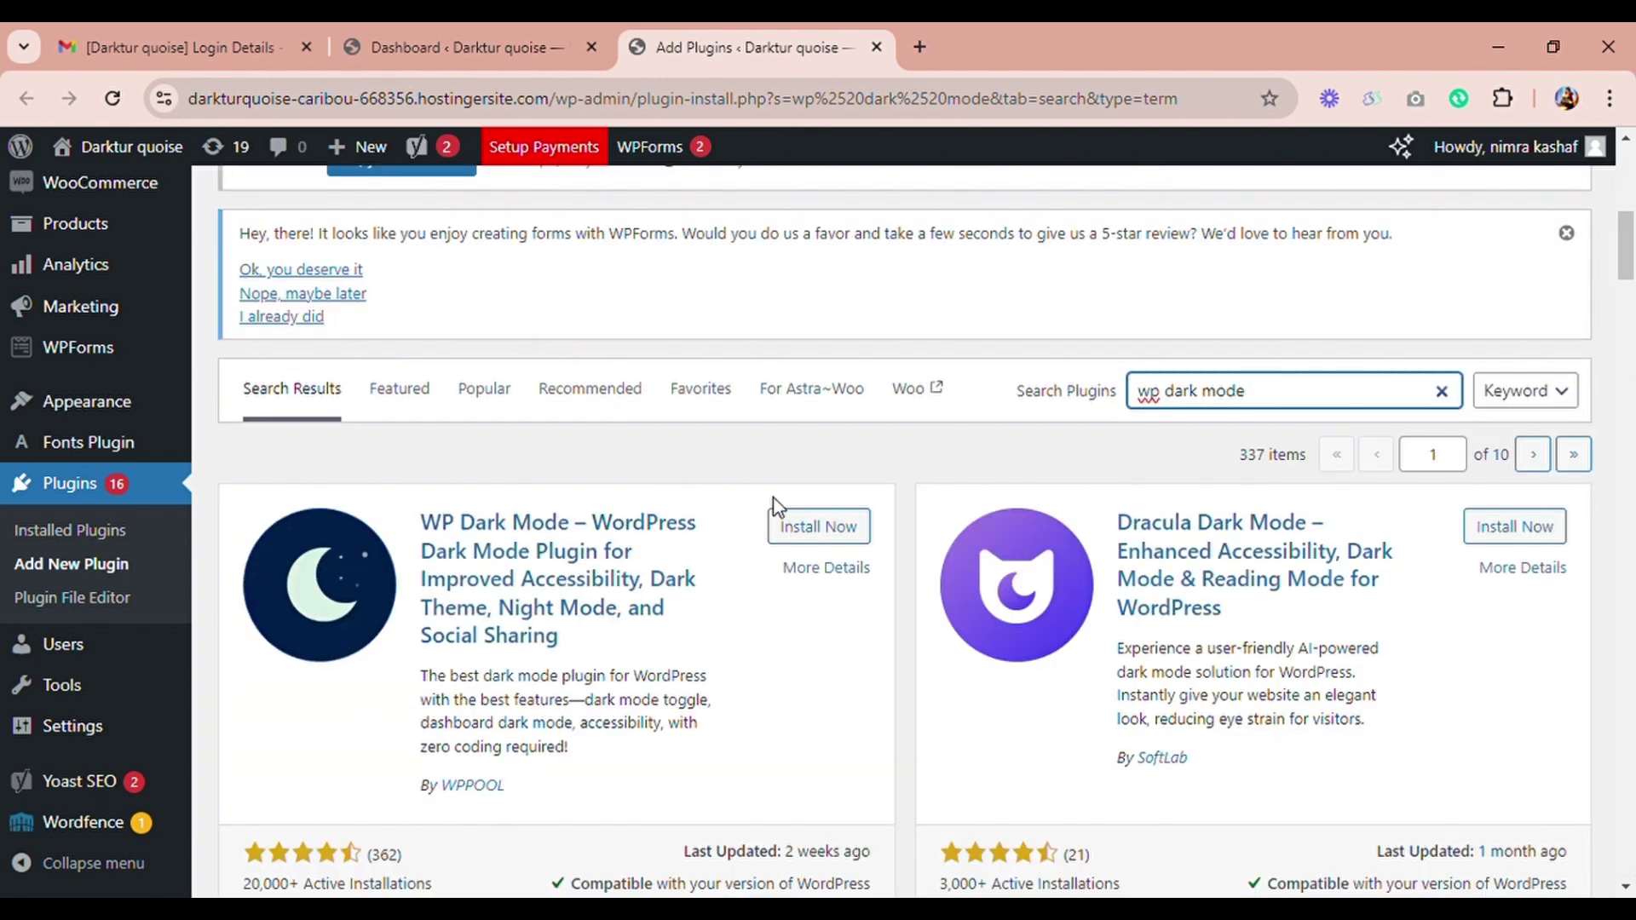
Step: Install and activate the WP Dark Mode plugin by WPPOOL
click(803, 530)
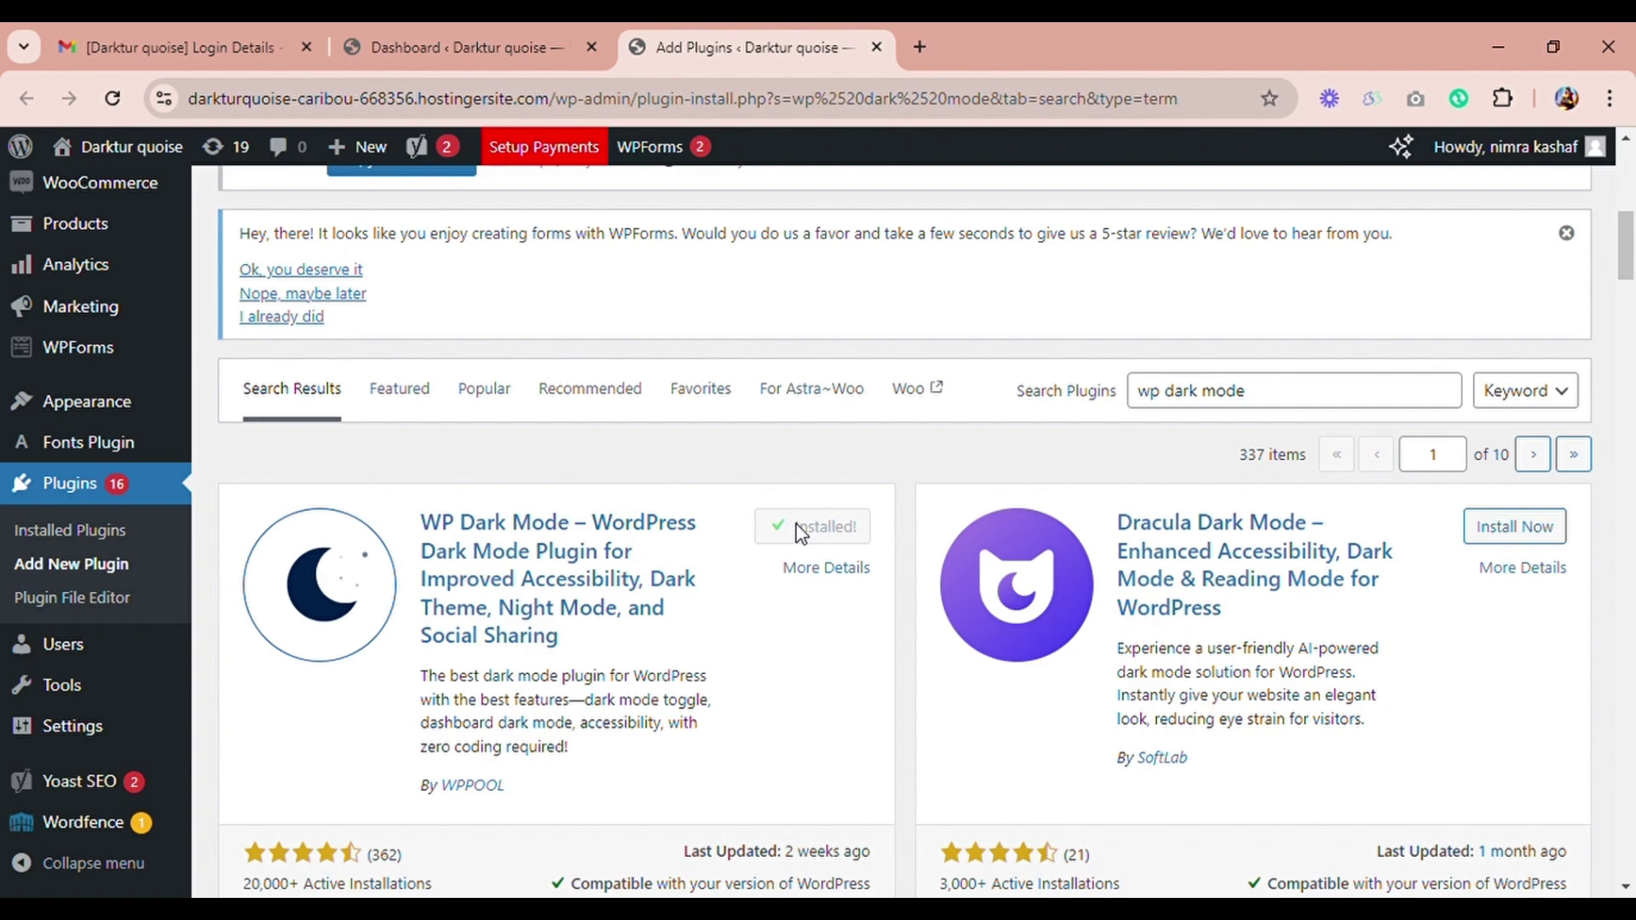
scroll(1161, 584, down, 3)
scroll(989, 559, up, 3)
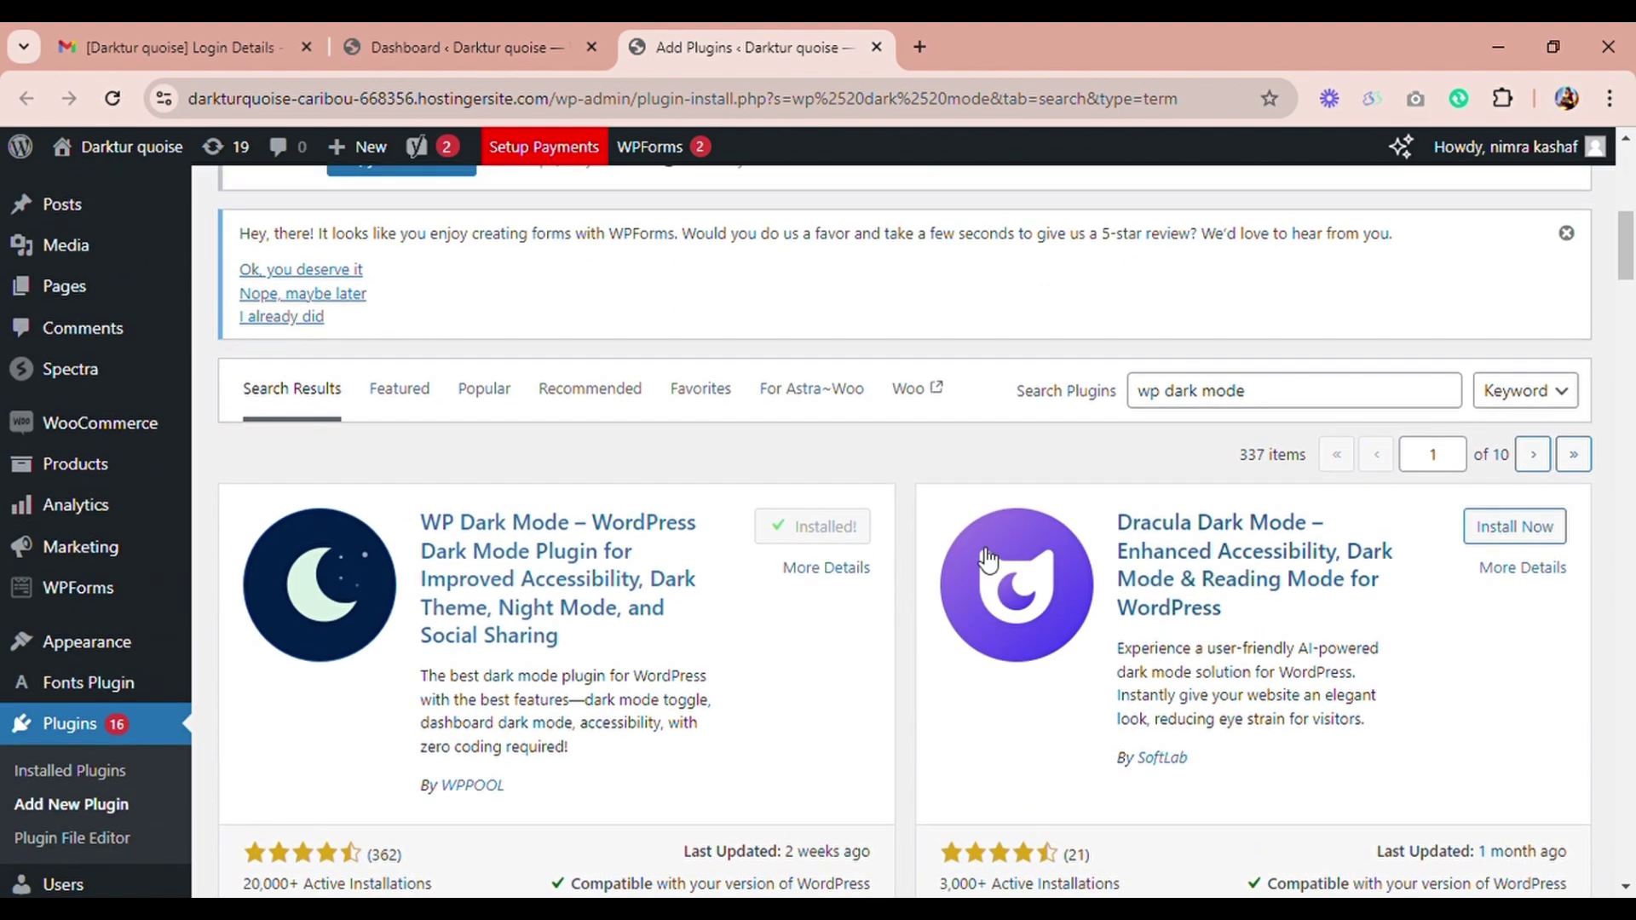
click(816, 530)
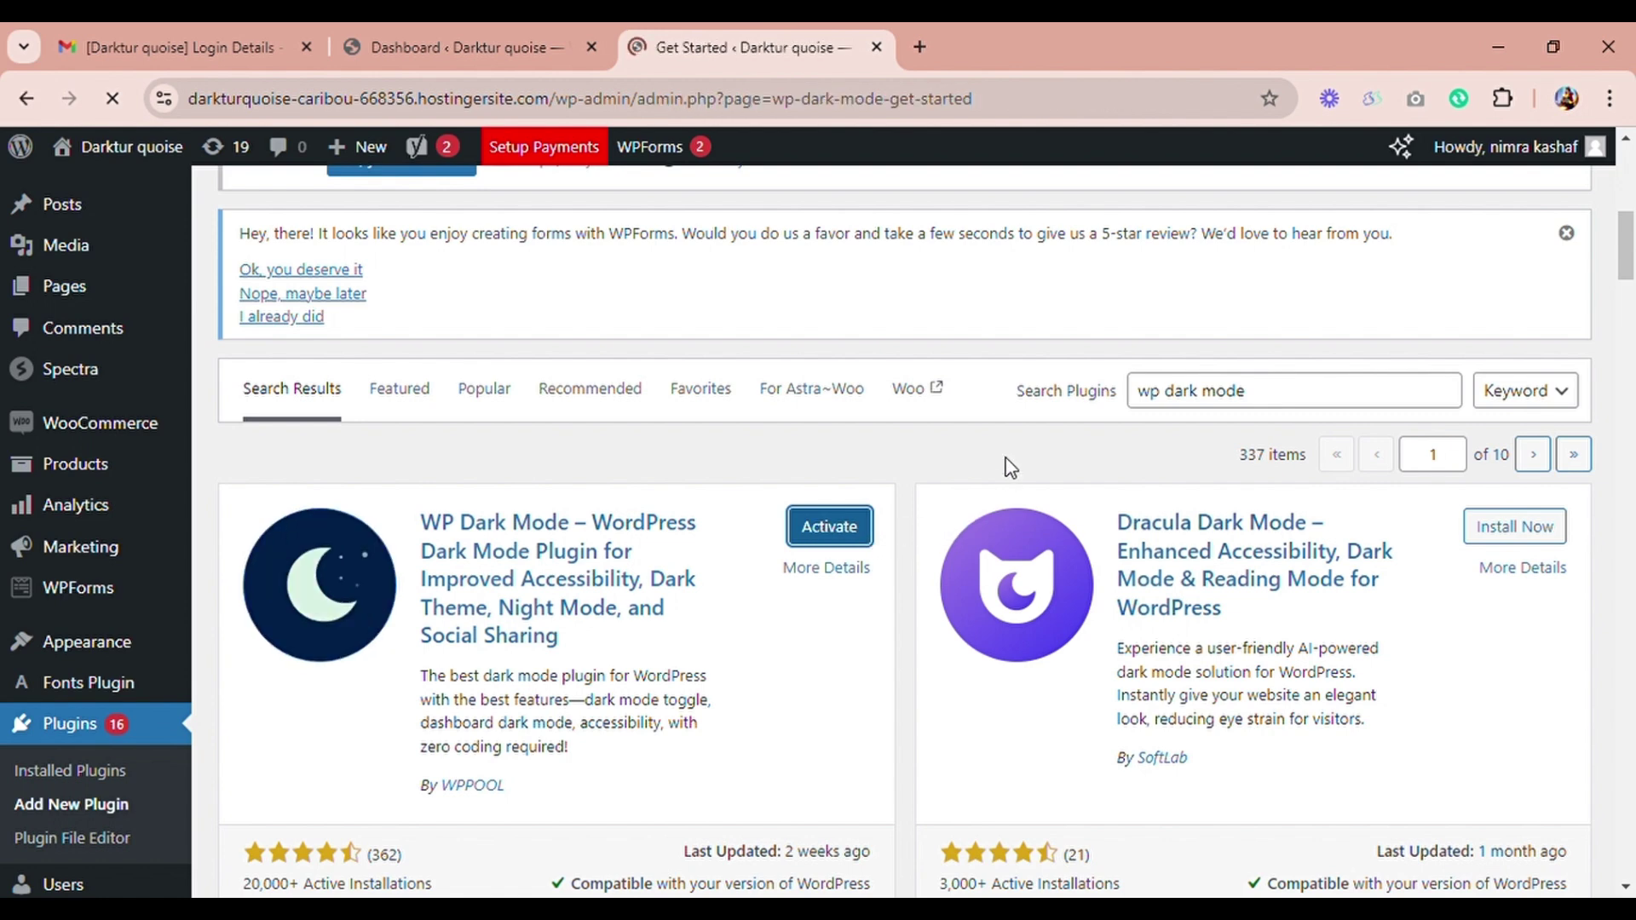
Step: Look over the WP Dark Mode Get Started page and open the plugin's settings
scroll(1010, 467, down, 5)
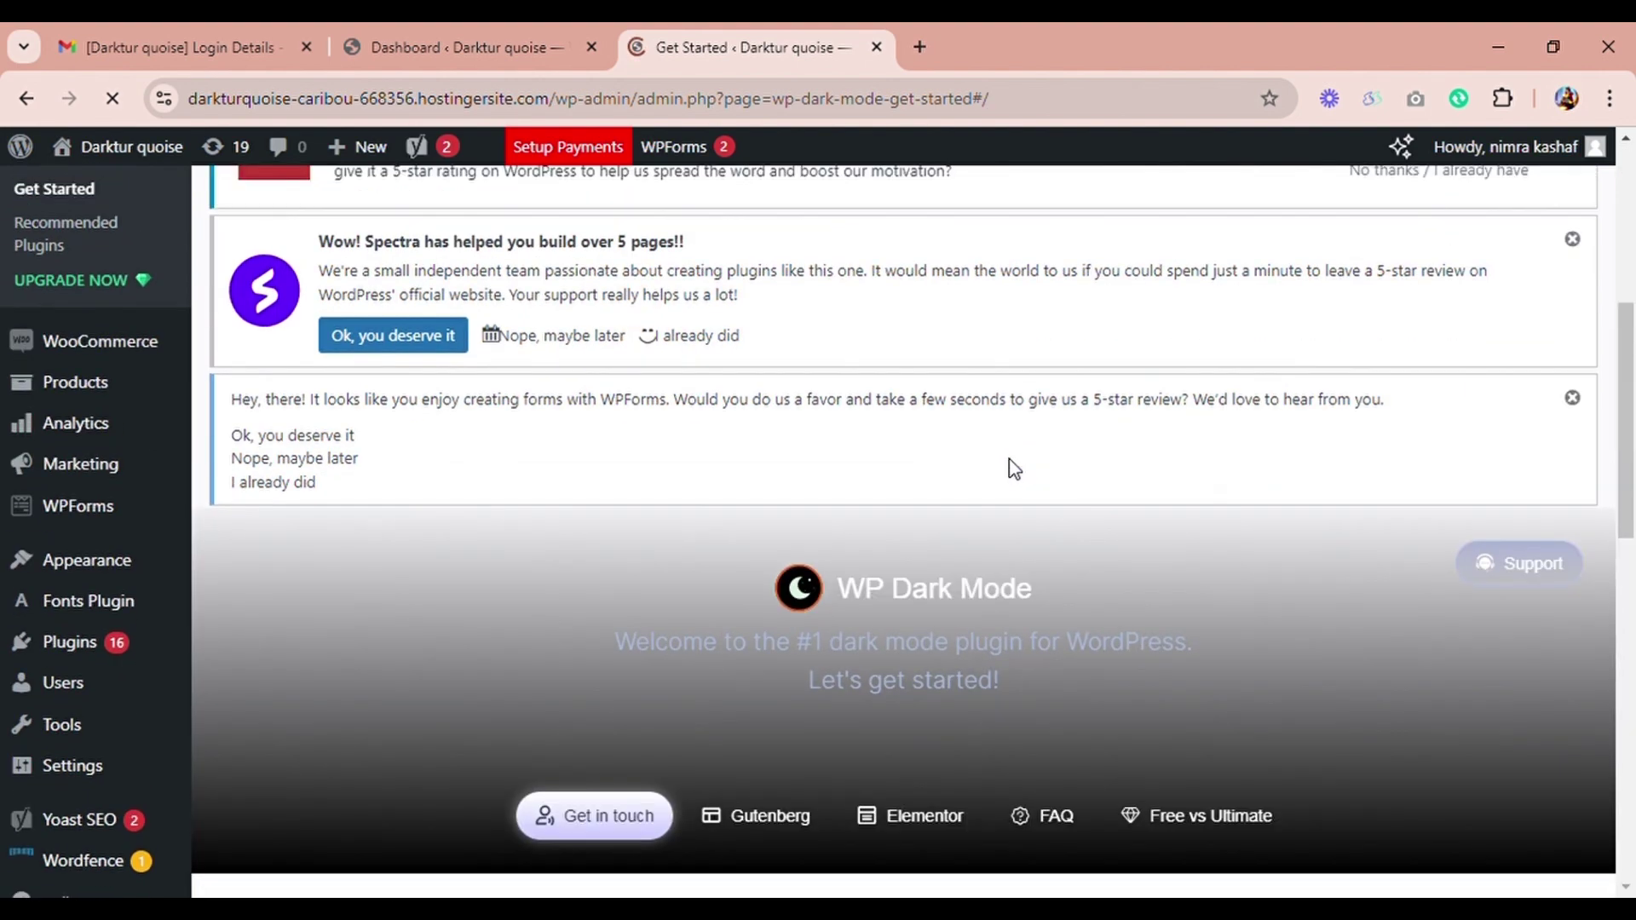
scroll(1014, 470, down, 10)
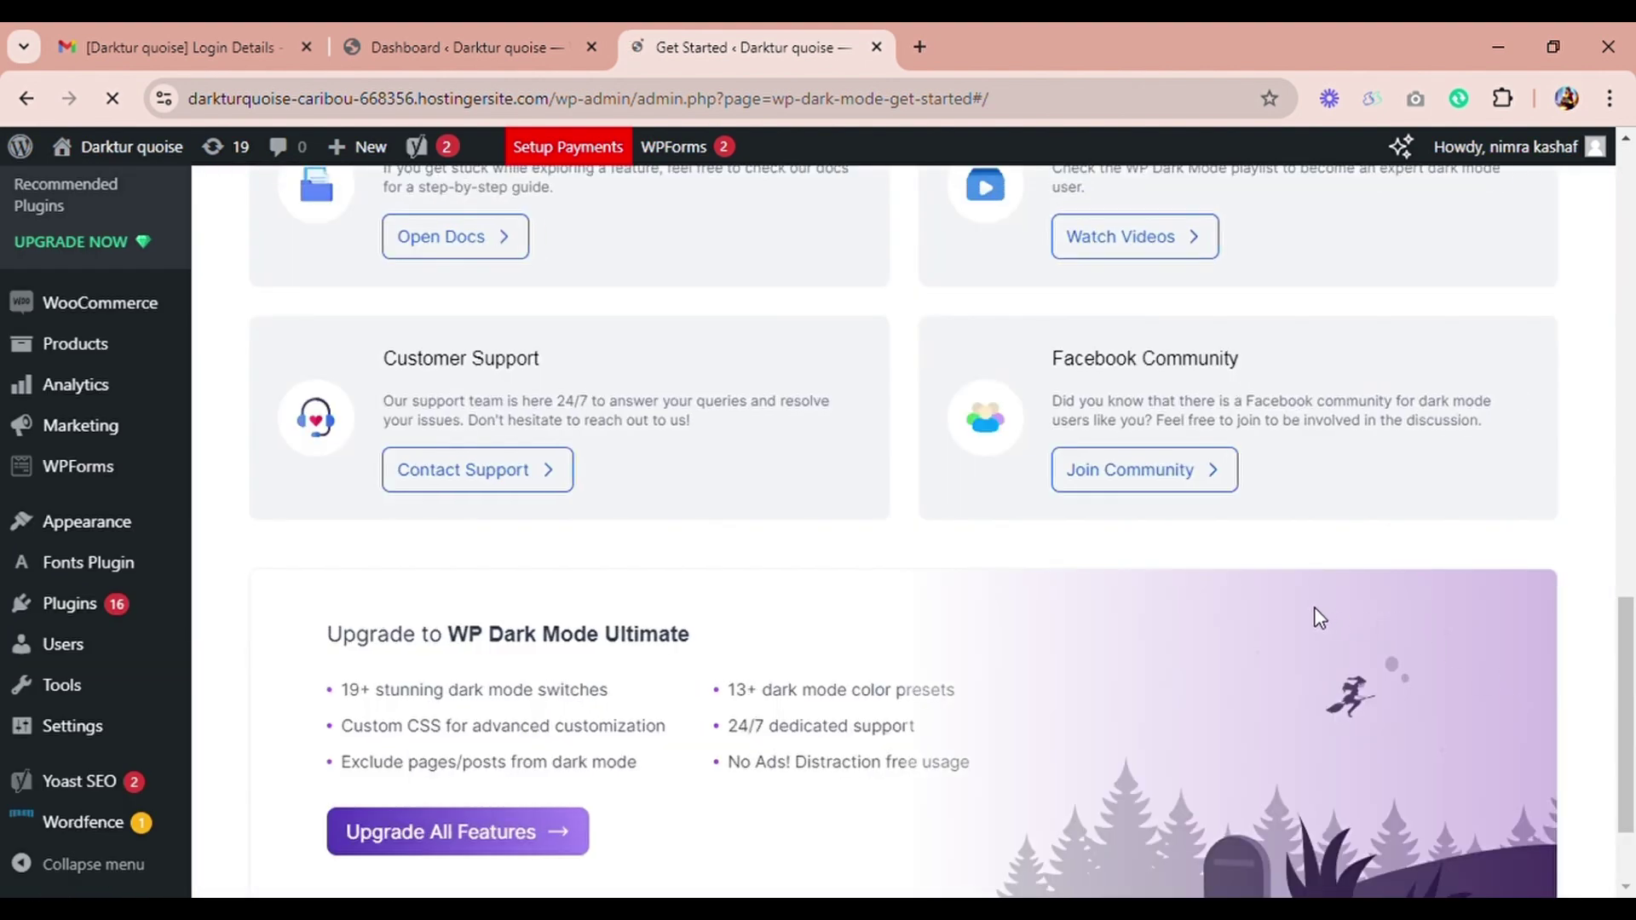
scroll(1180, 616, up, 10)
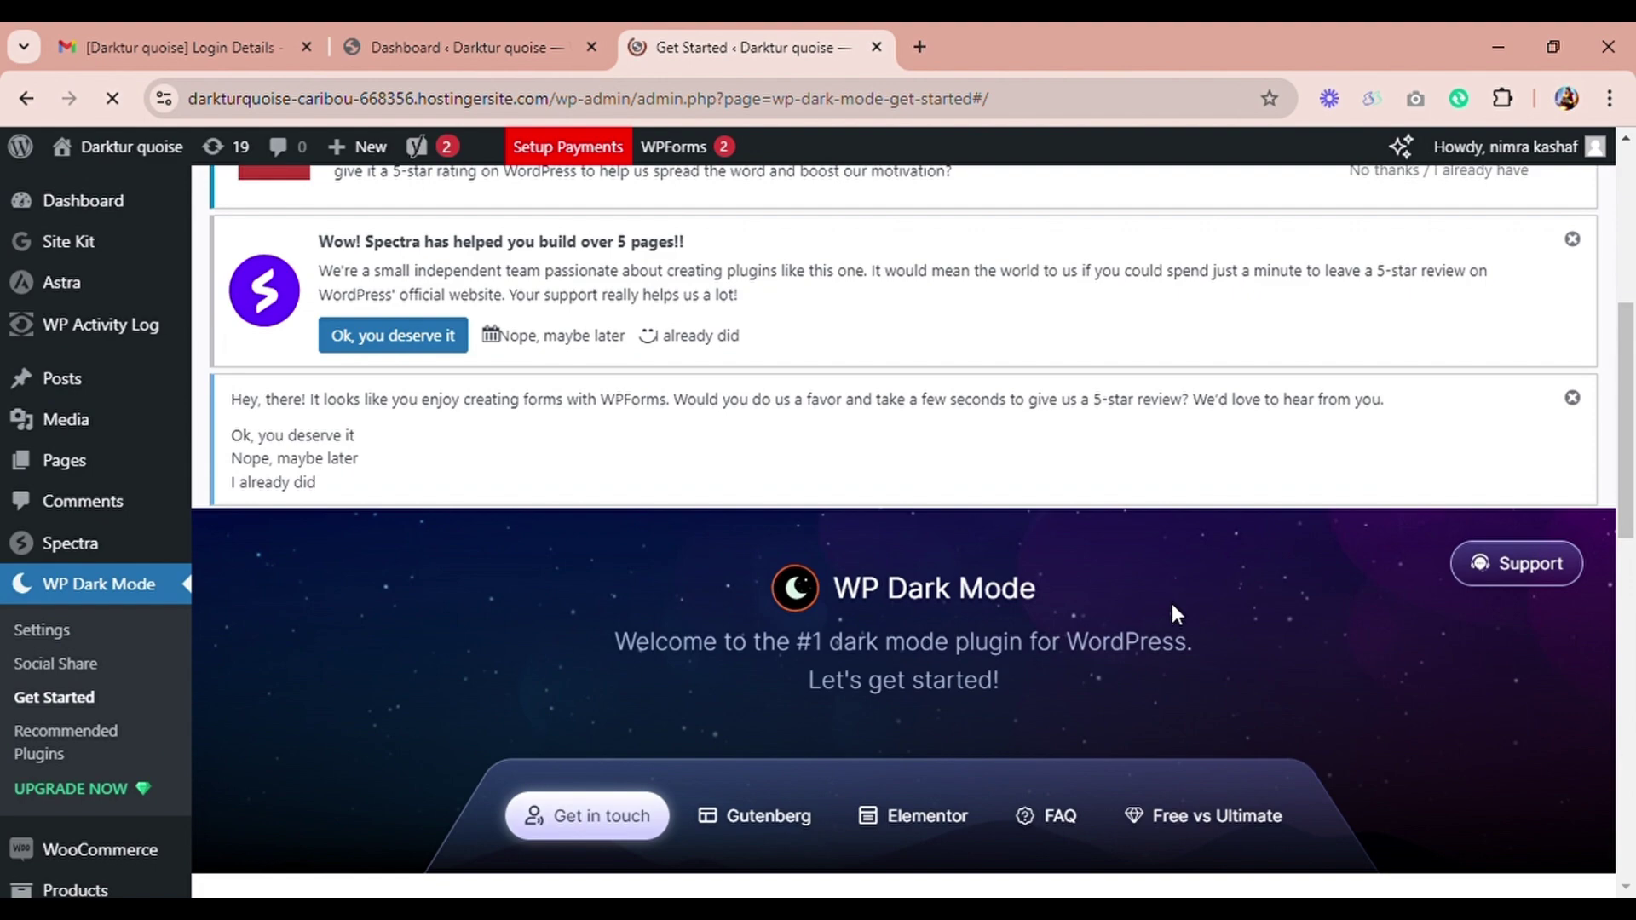
scroll(1173, 606, down, 10)
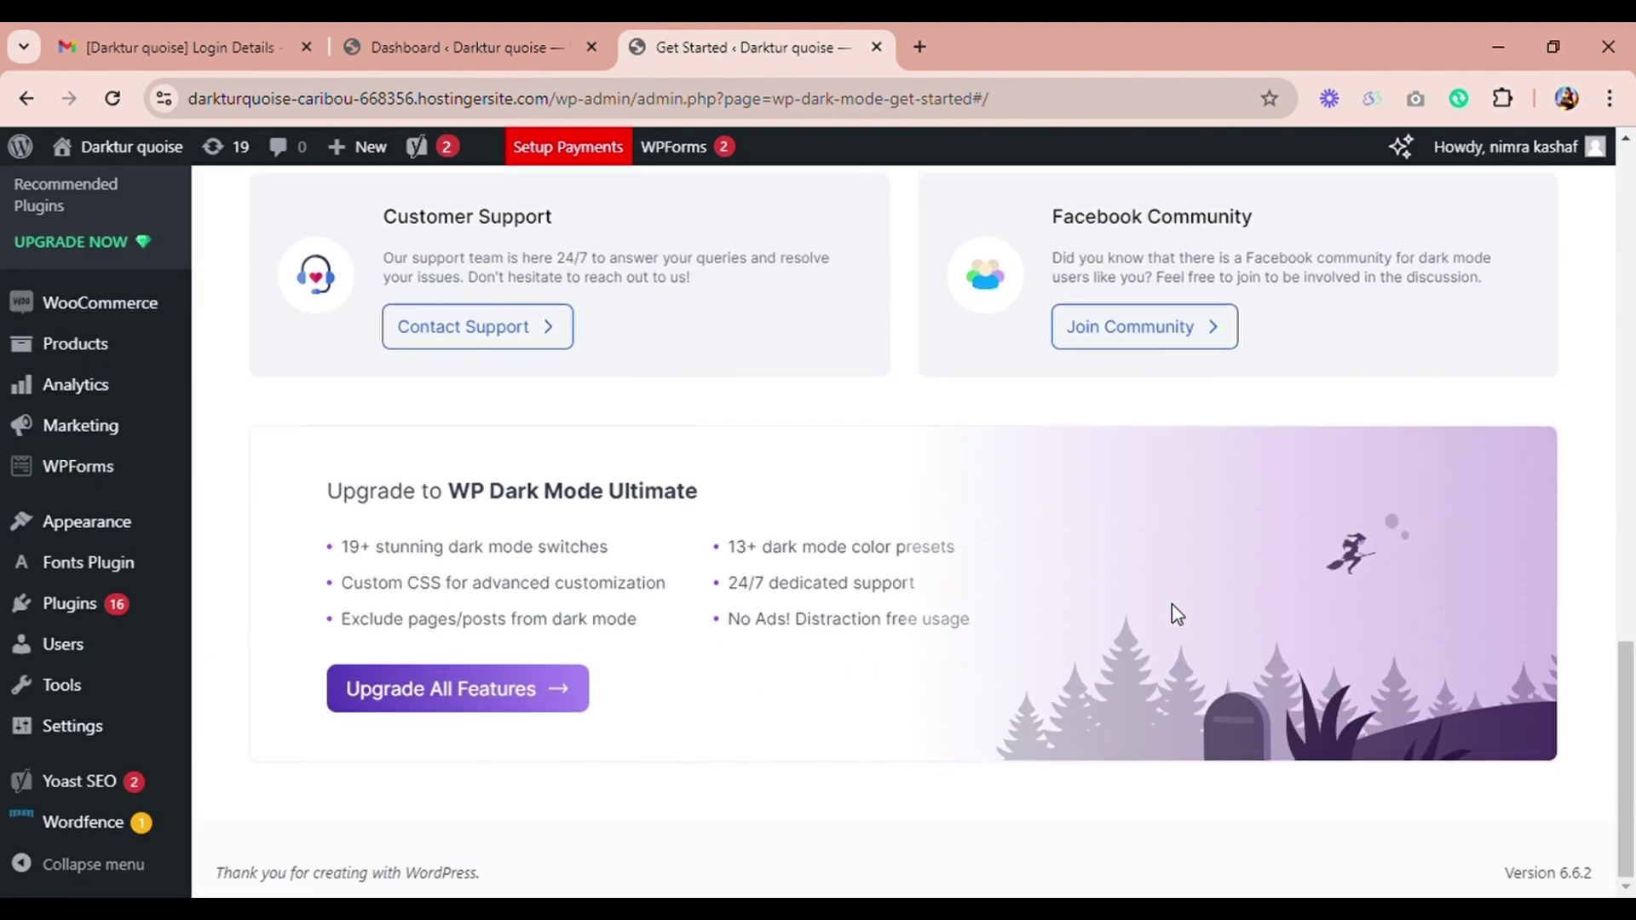
scroll(1176, 612, up, 10)
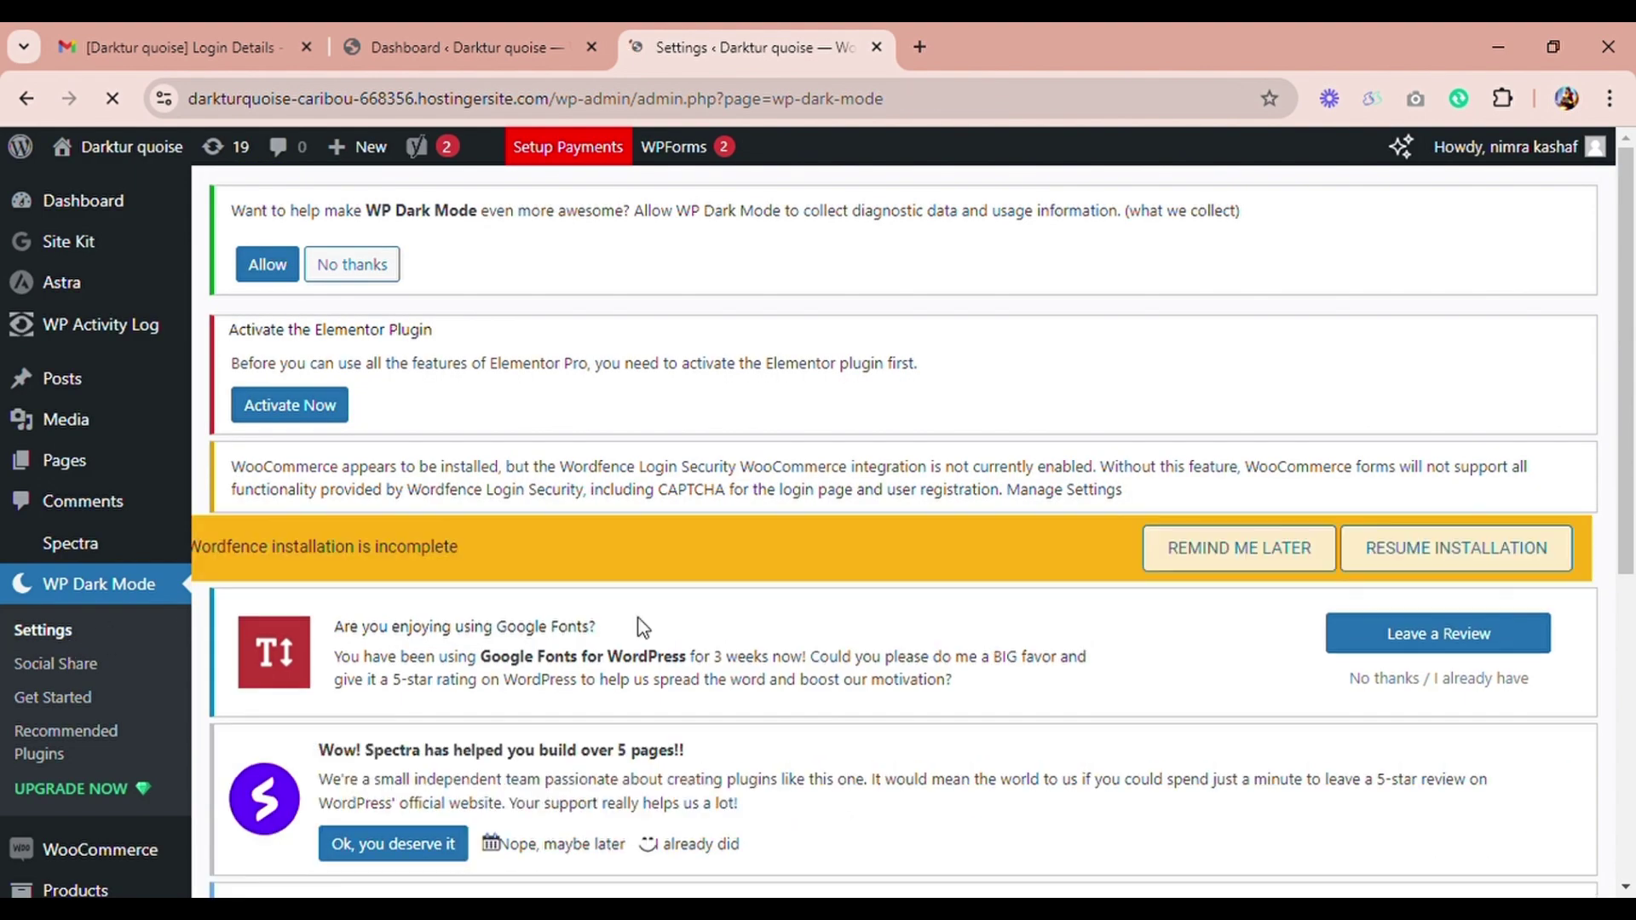
Step: Try Default Light Mode and Default Dark Mode for the frontend and return to Use system settings
scroll(791, 678, down, 5)
scroll(791, 677, down, 5)
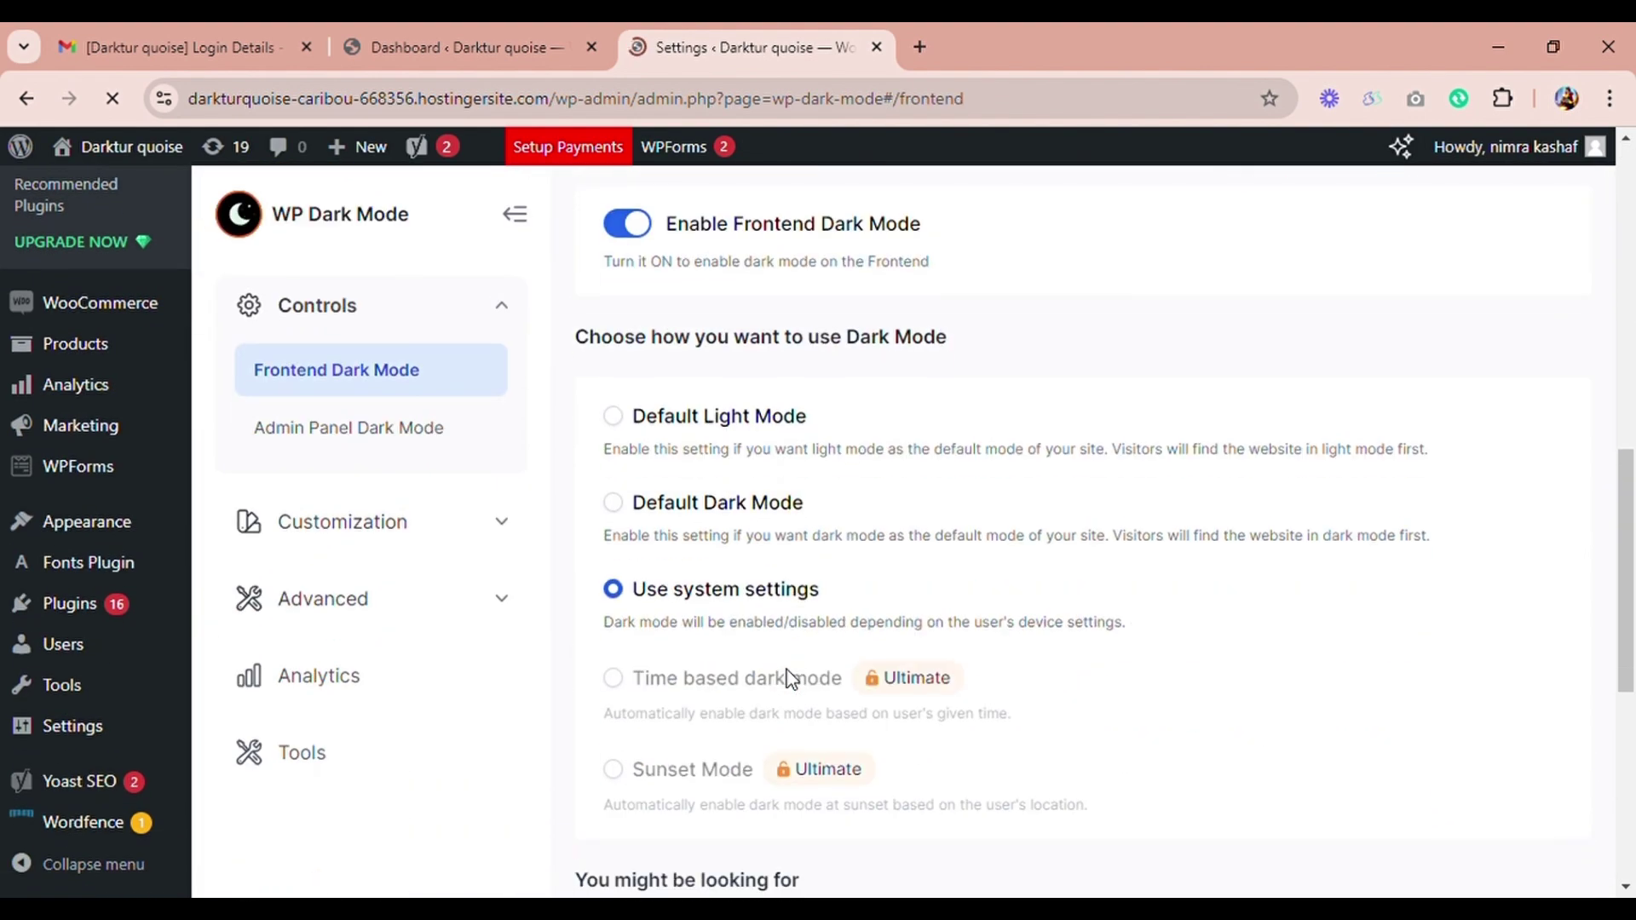
scroll(791, 677, up, 3)
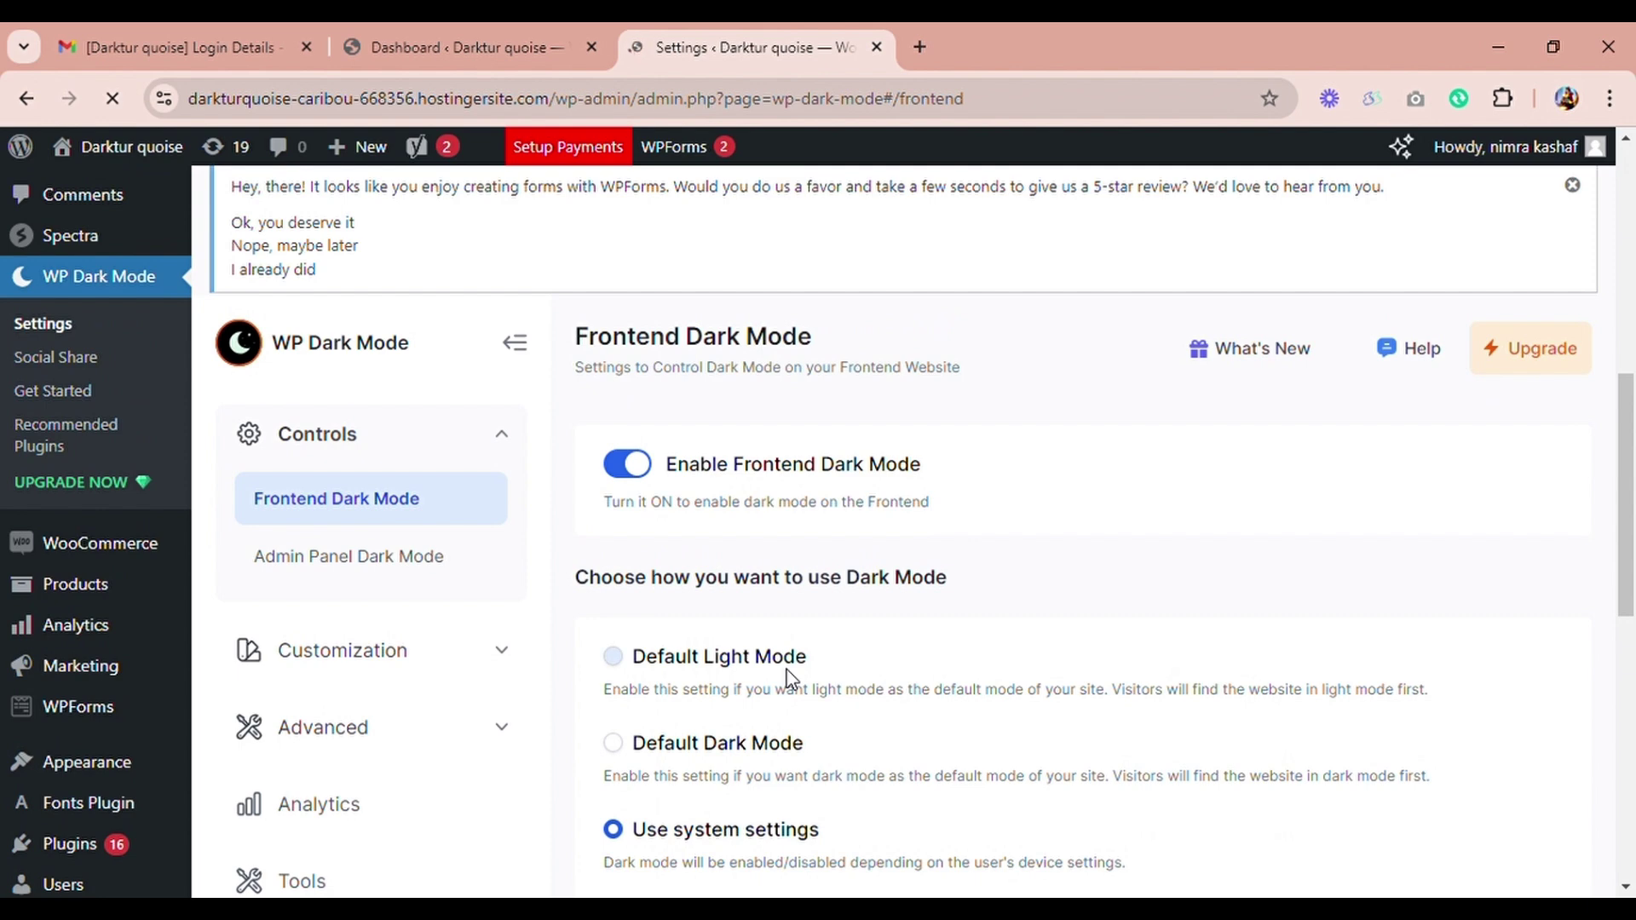
scroll(788, 677, down, 3)
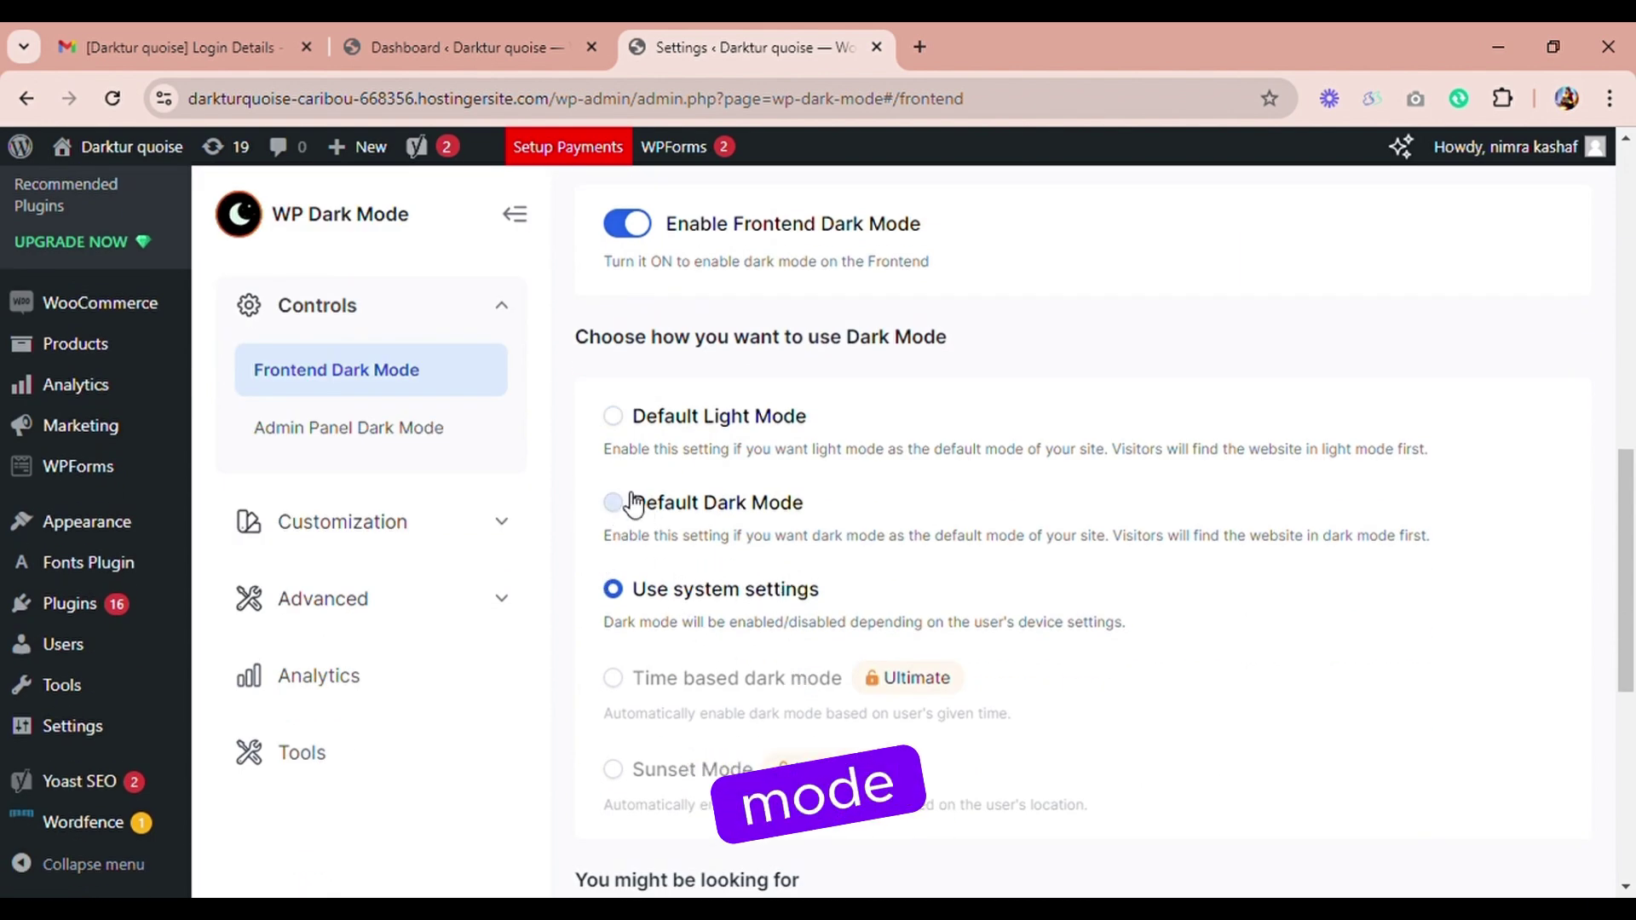
click(627, 420)
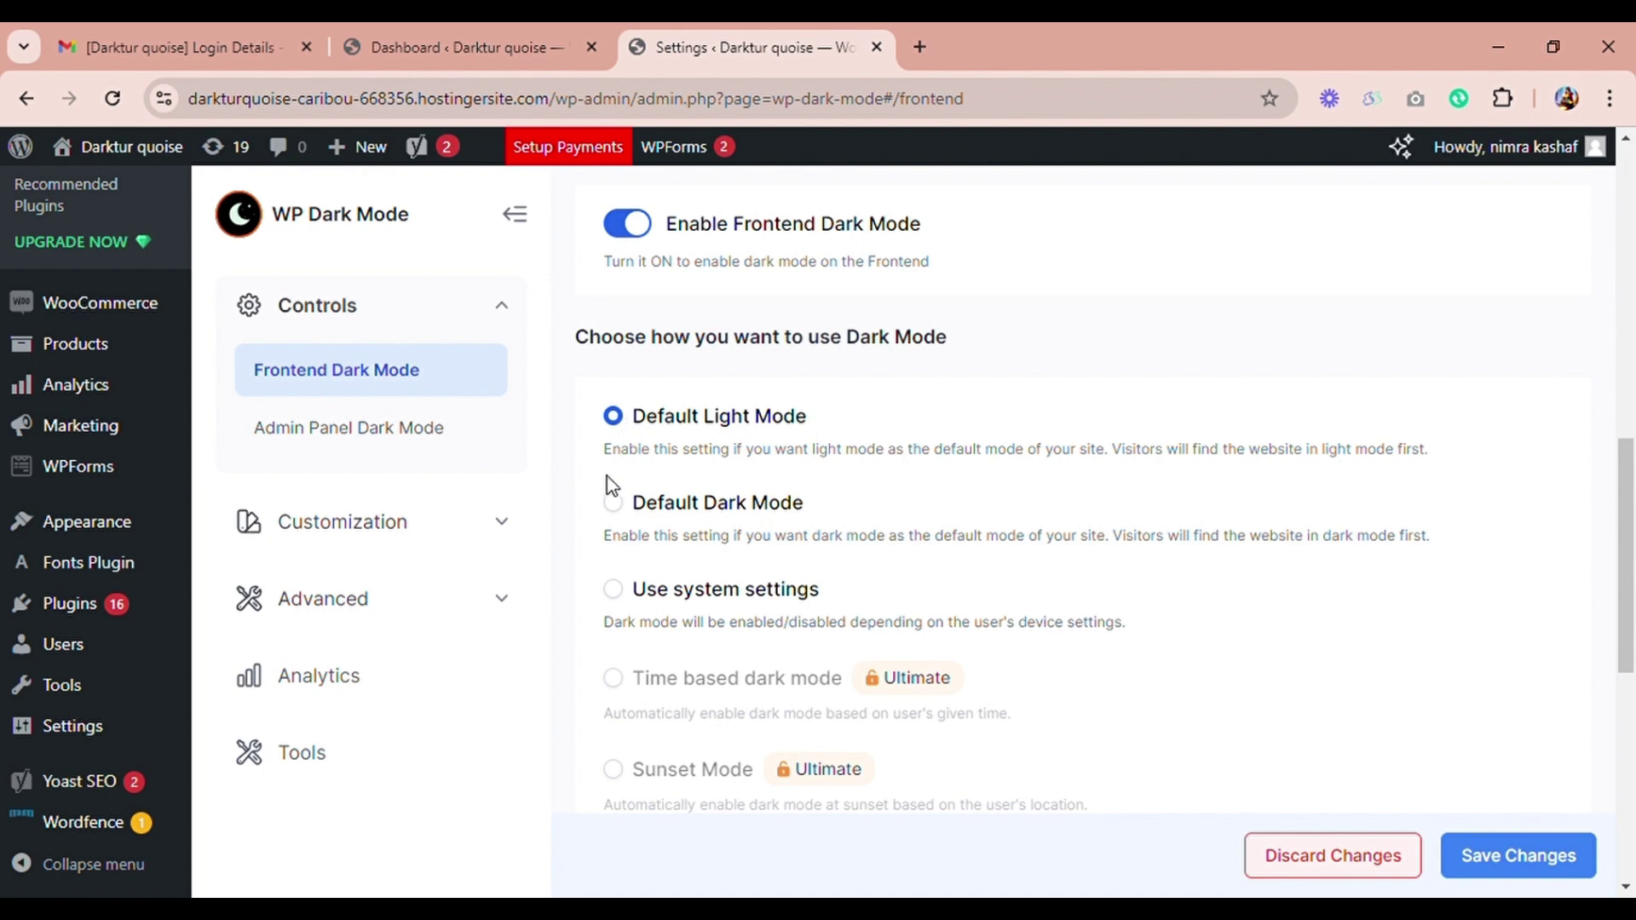
click(613, 505)
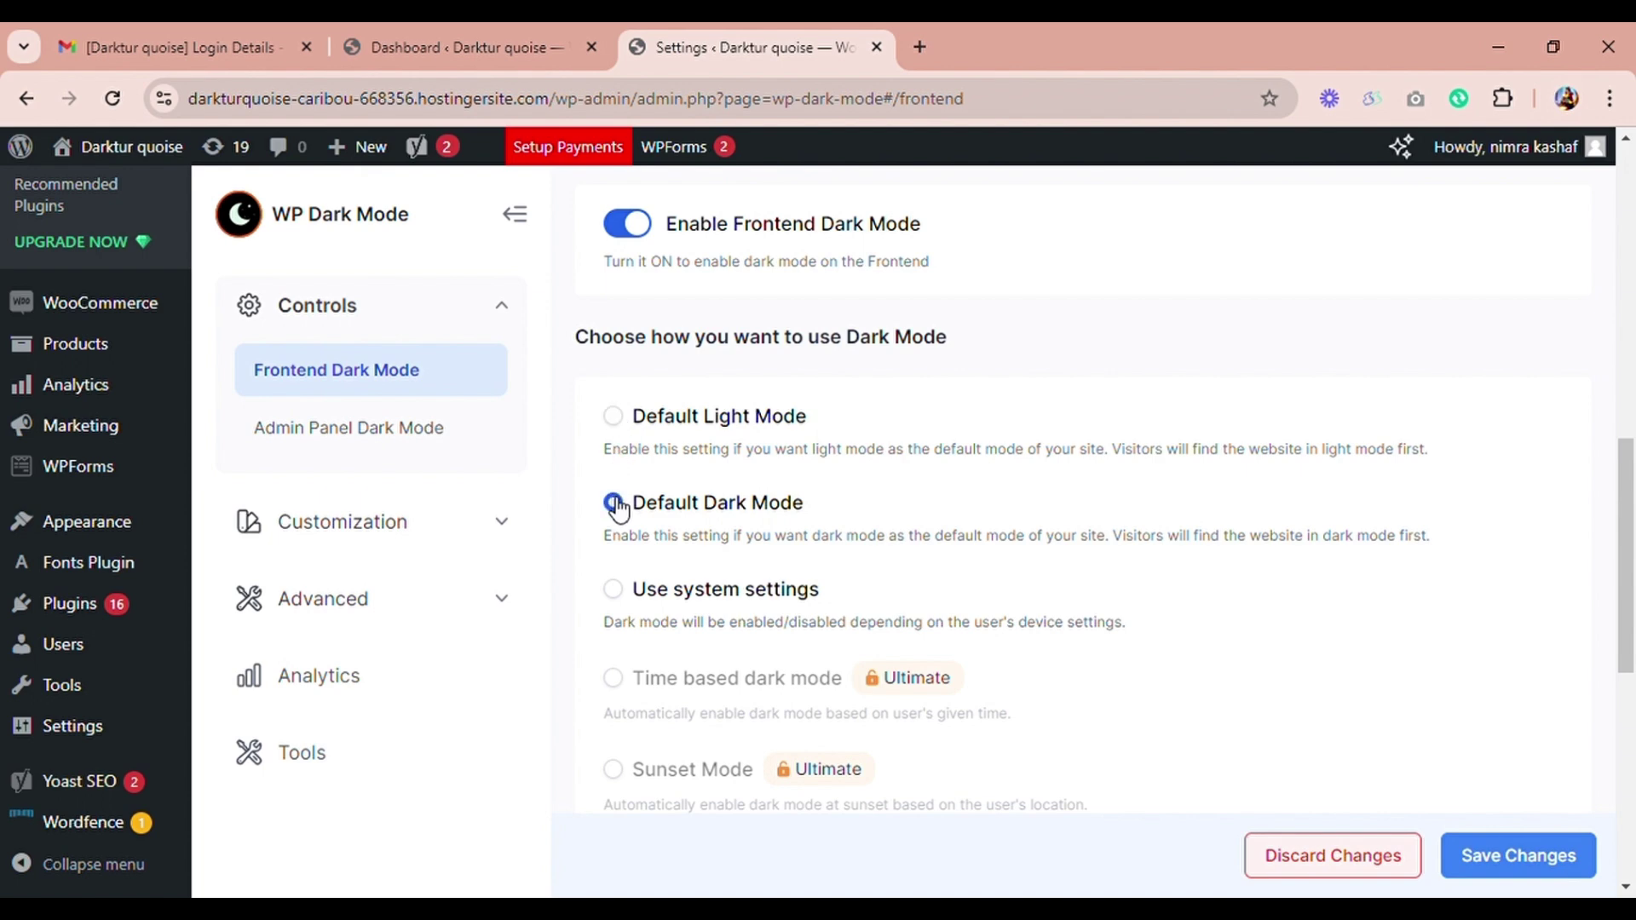
click(626, 596)
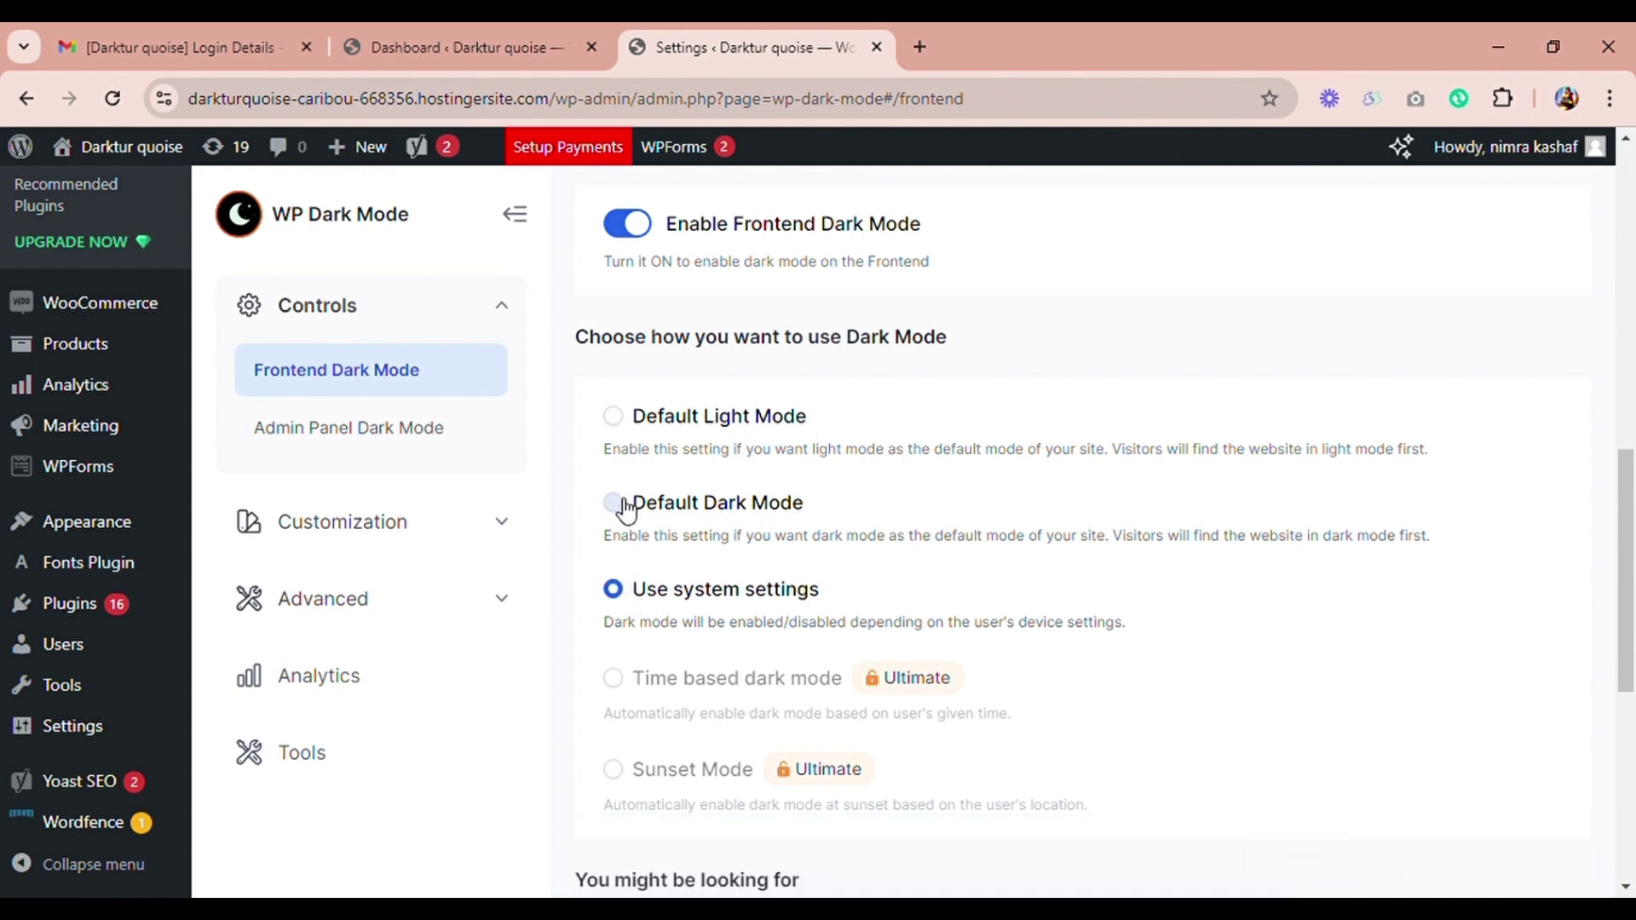
Step: In the Switch Settings under Customization, choose the black toggle with the white knob and moon as the floating switch style
scroll(800, 611, down, 5)
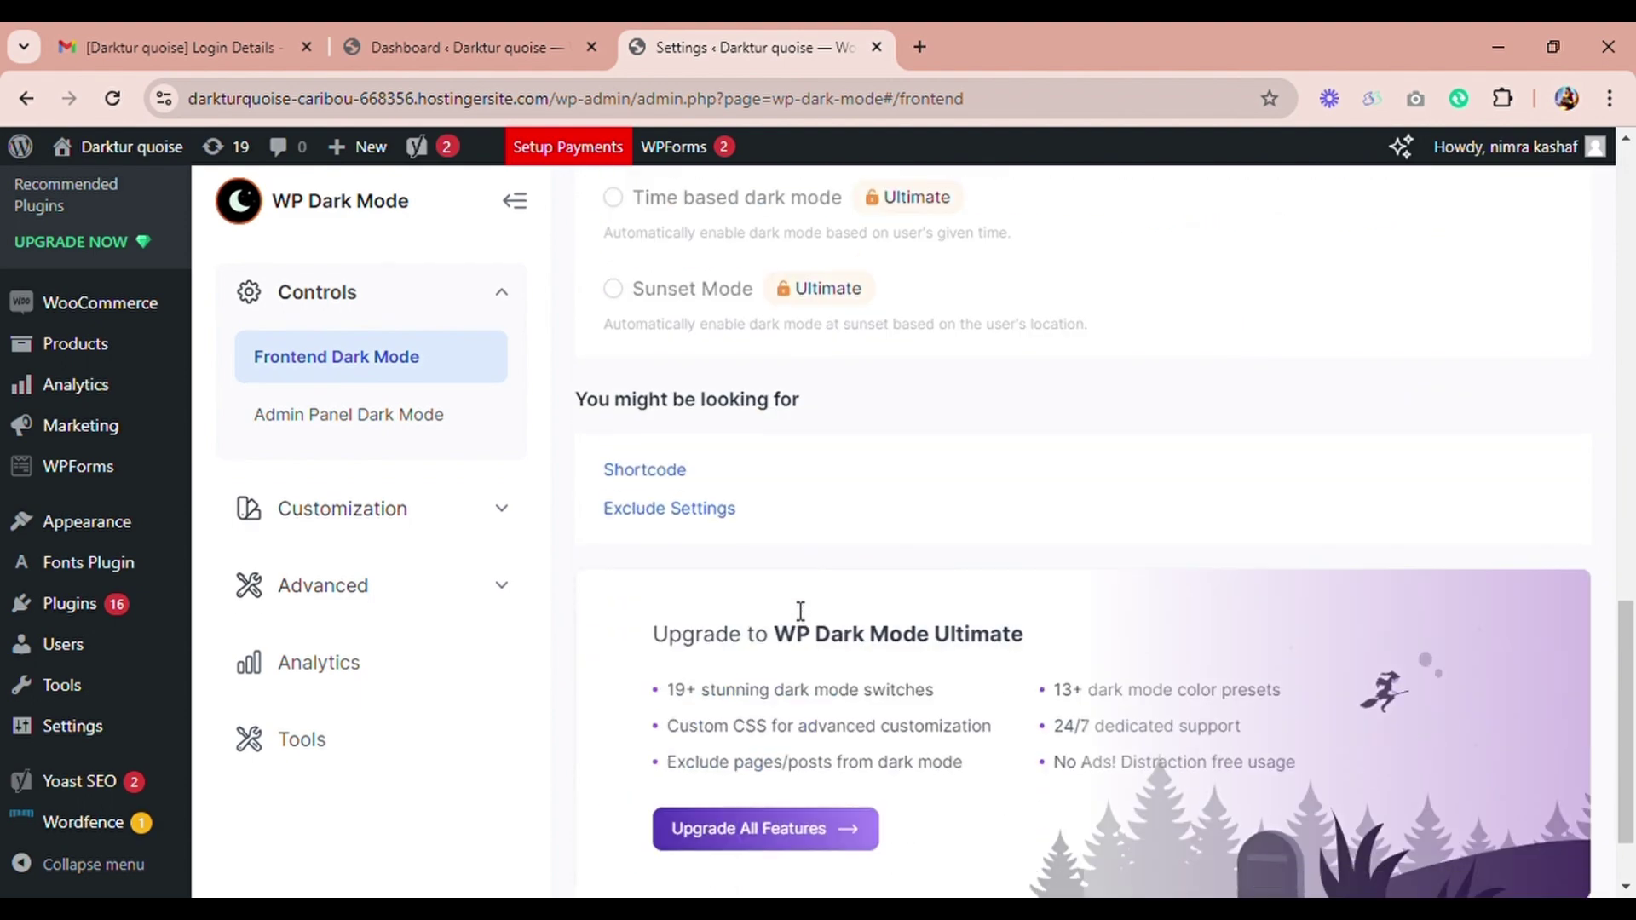
scroll(800, 611, up, 5)
scroll(797, 610, up, 5)
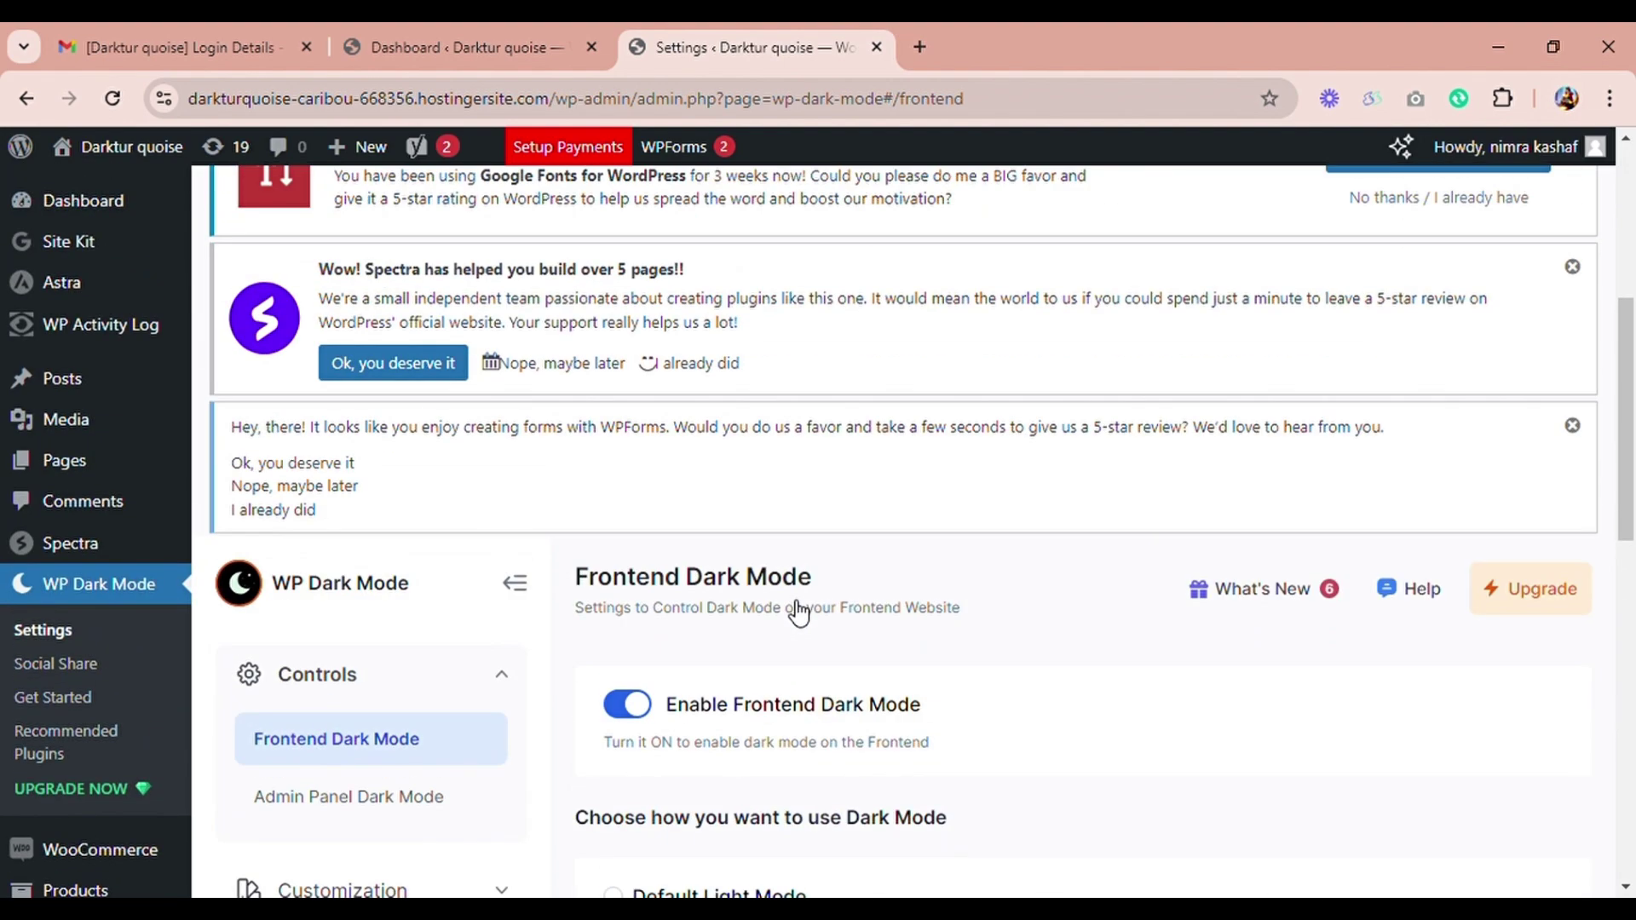
scroll(784, 596, down, 3)
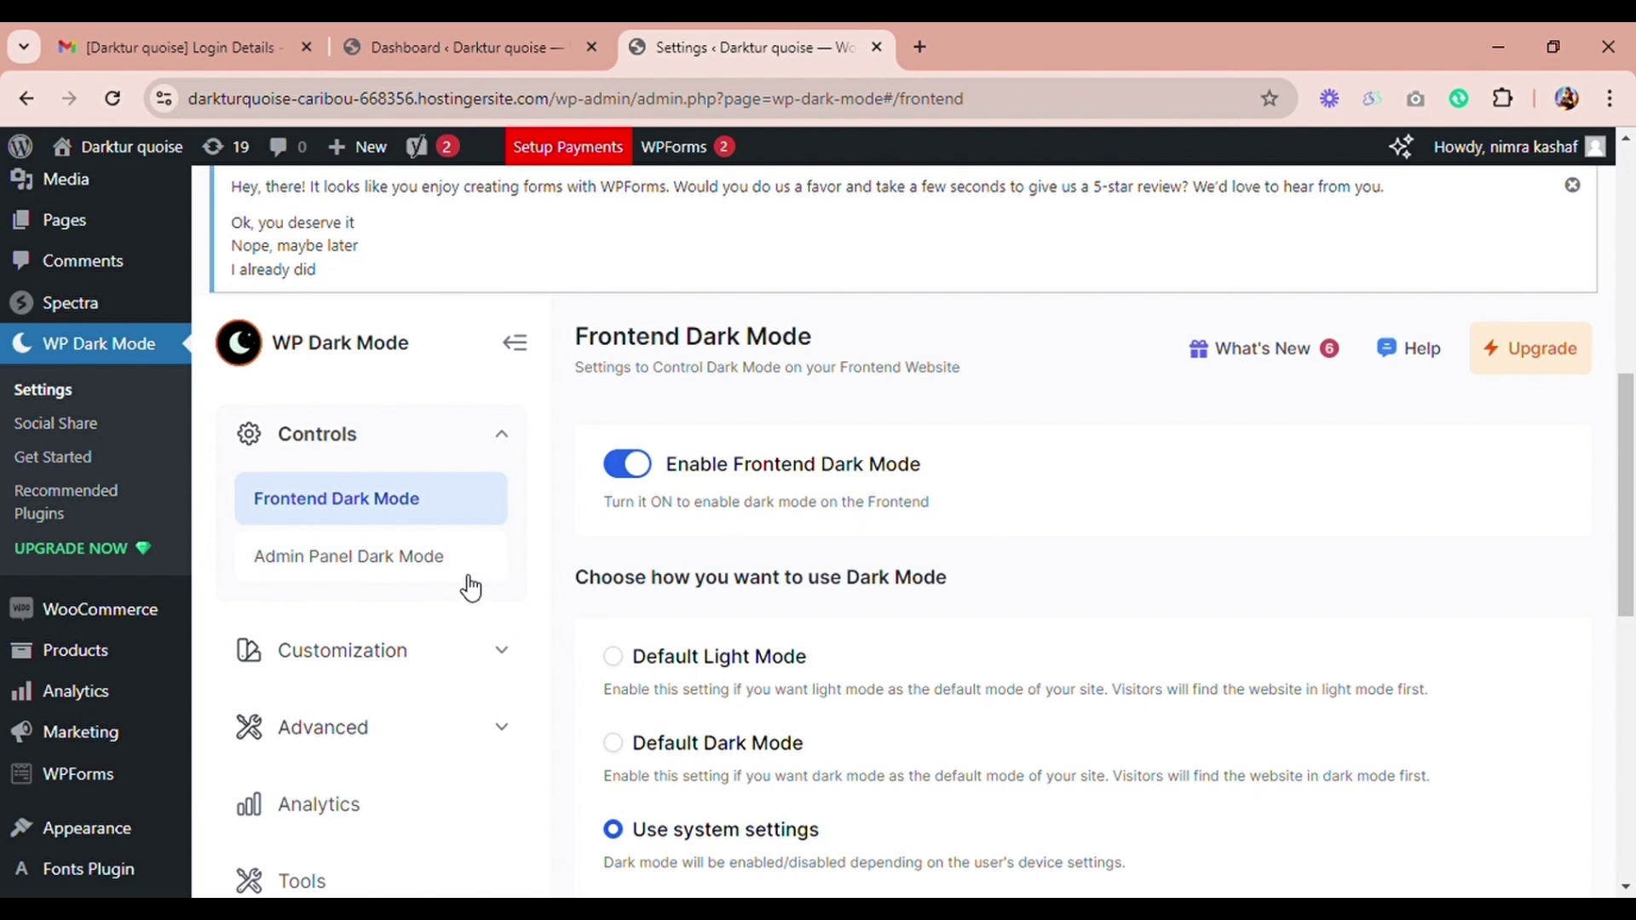
scroll(469, 588, down, 3)
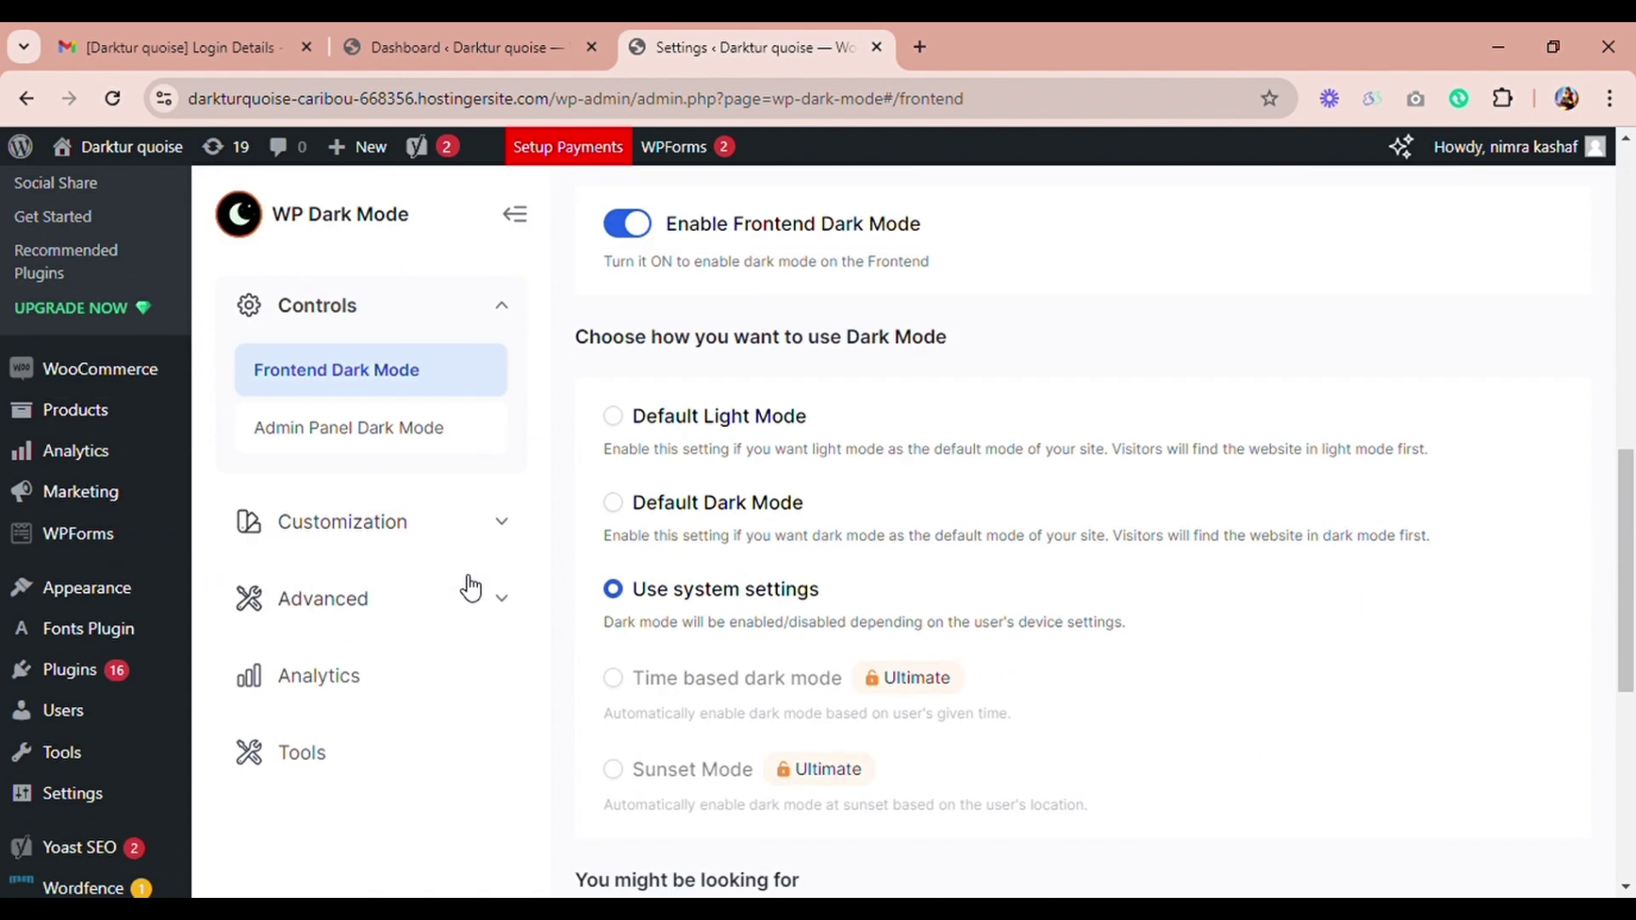
click(504, 530)
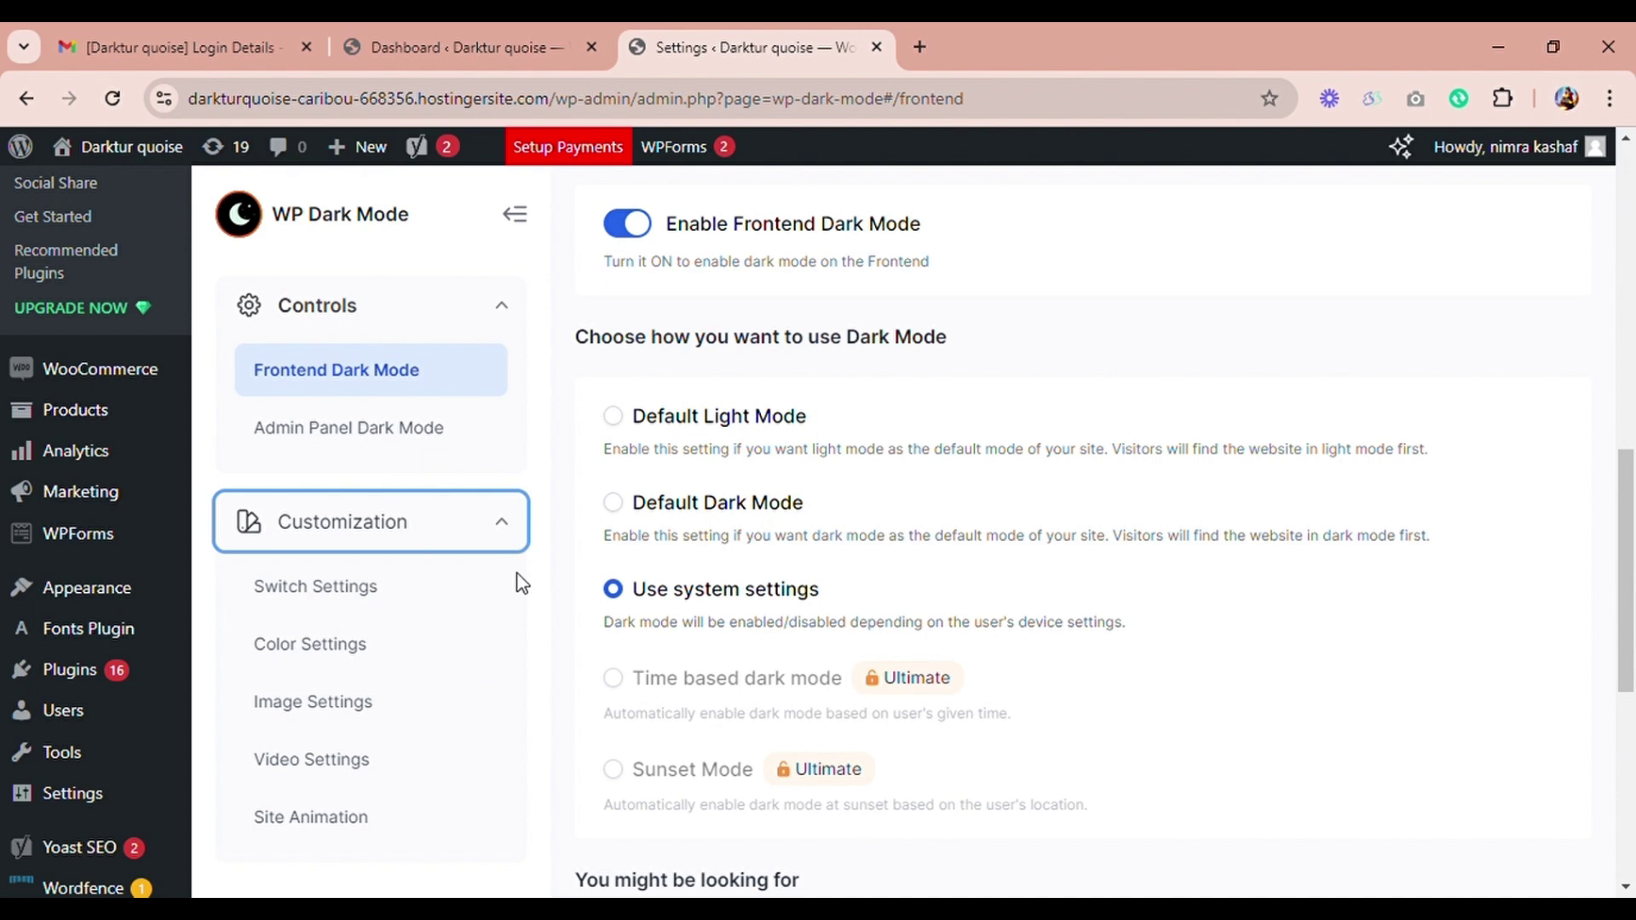
scroll(524, 588, down, 3)
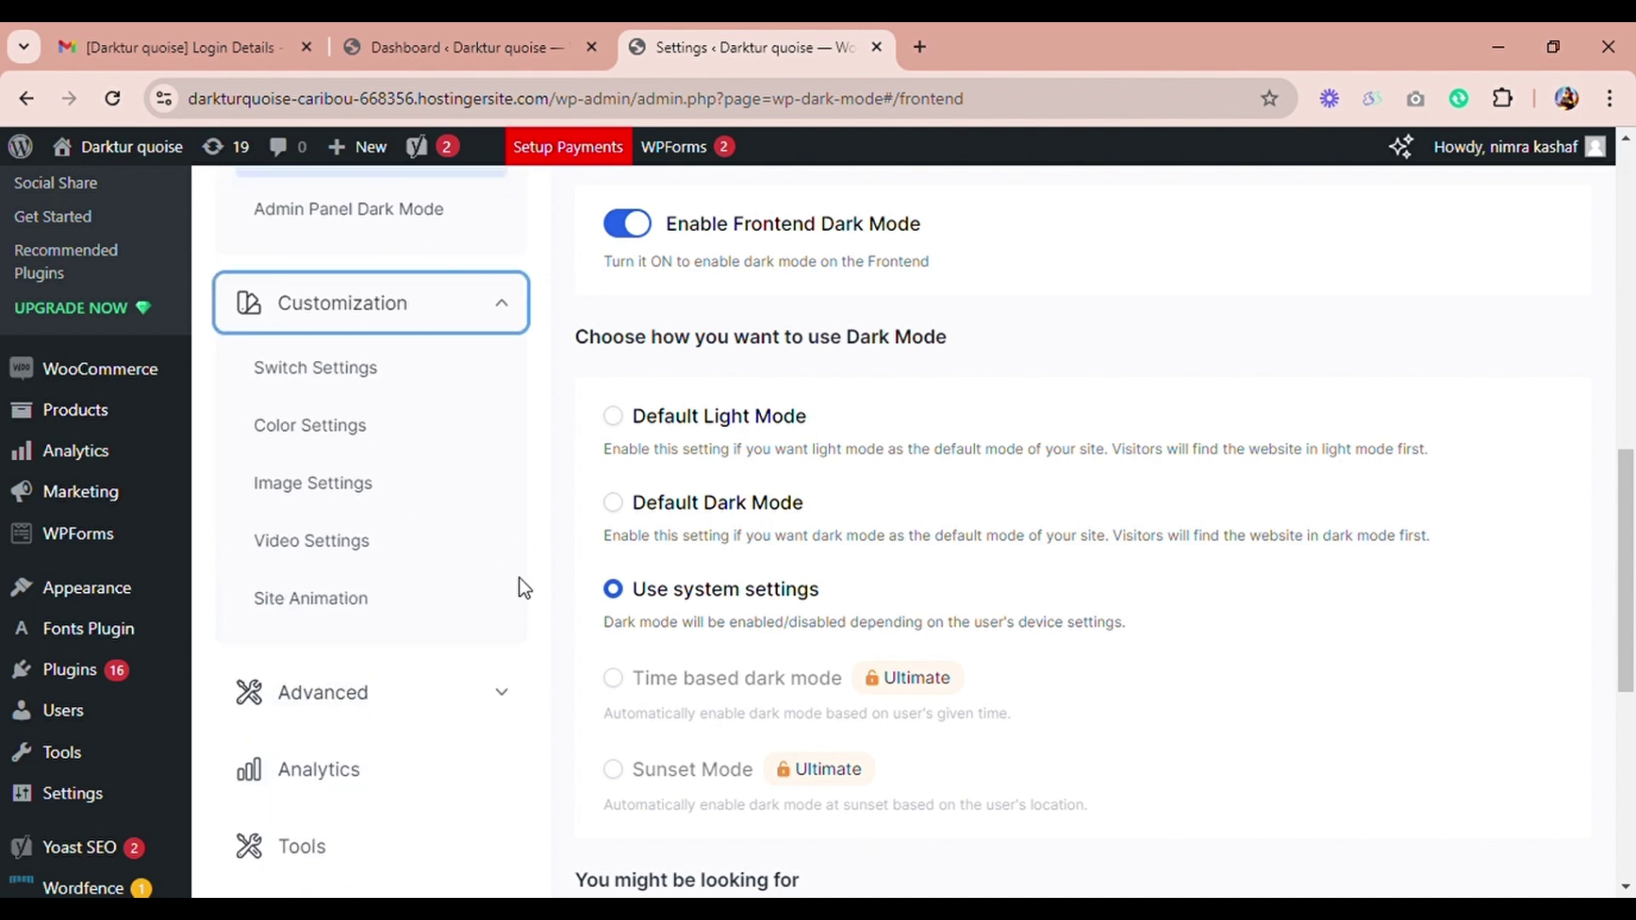
click(396, 395)
scroll(809, 486, down, 5)
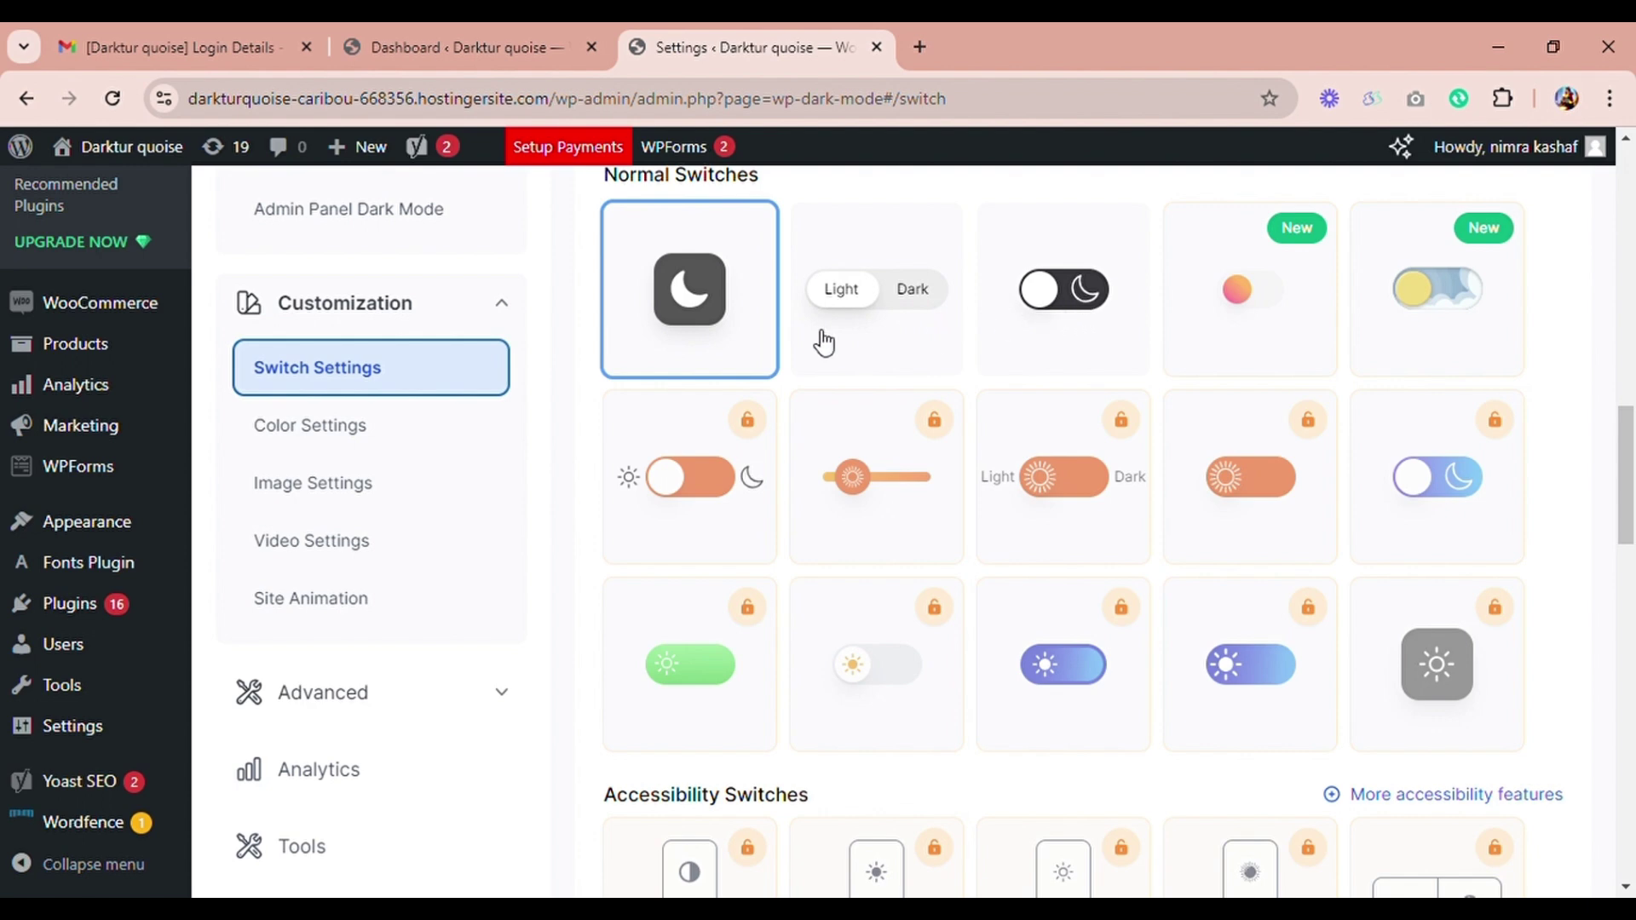
click(1046, 322)
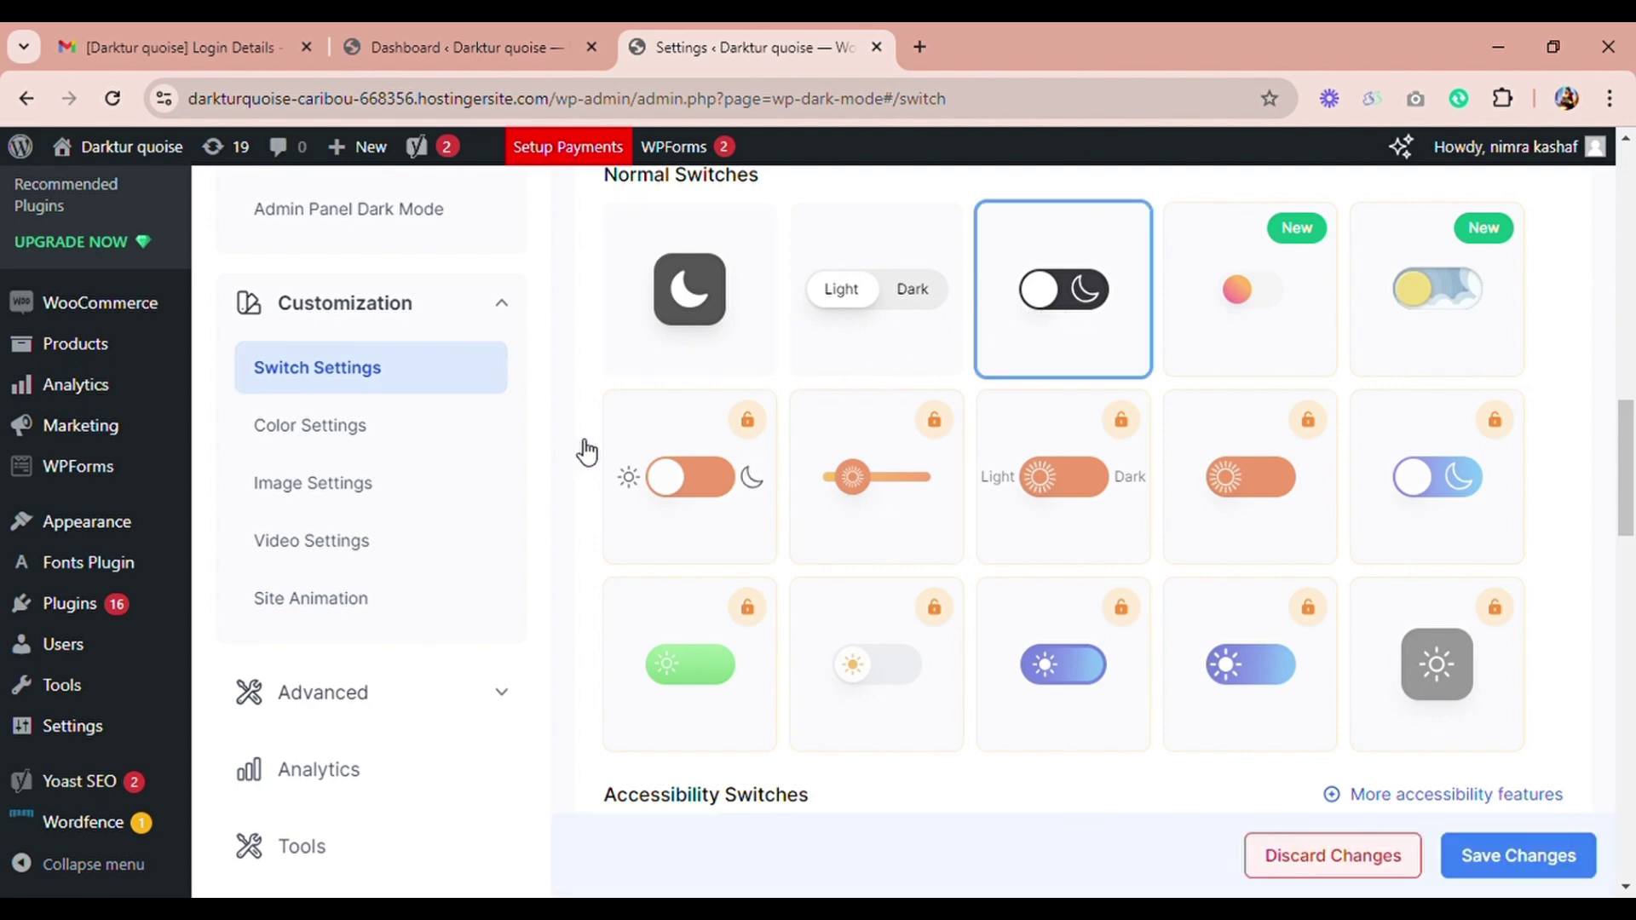
Step: Look through the Color Settings, including the color modes and the automatic color filter adjustments
click(350, 436)
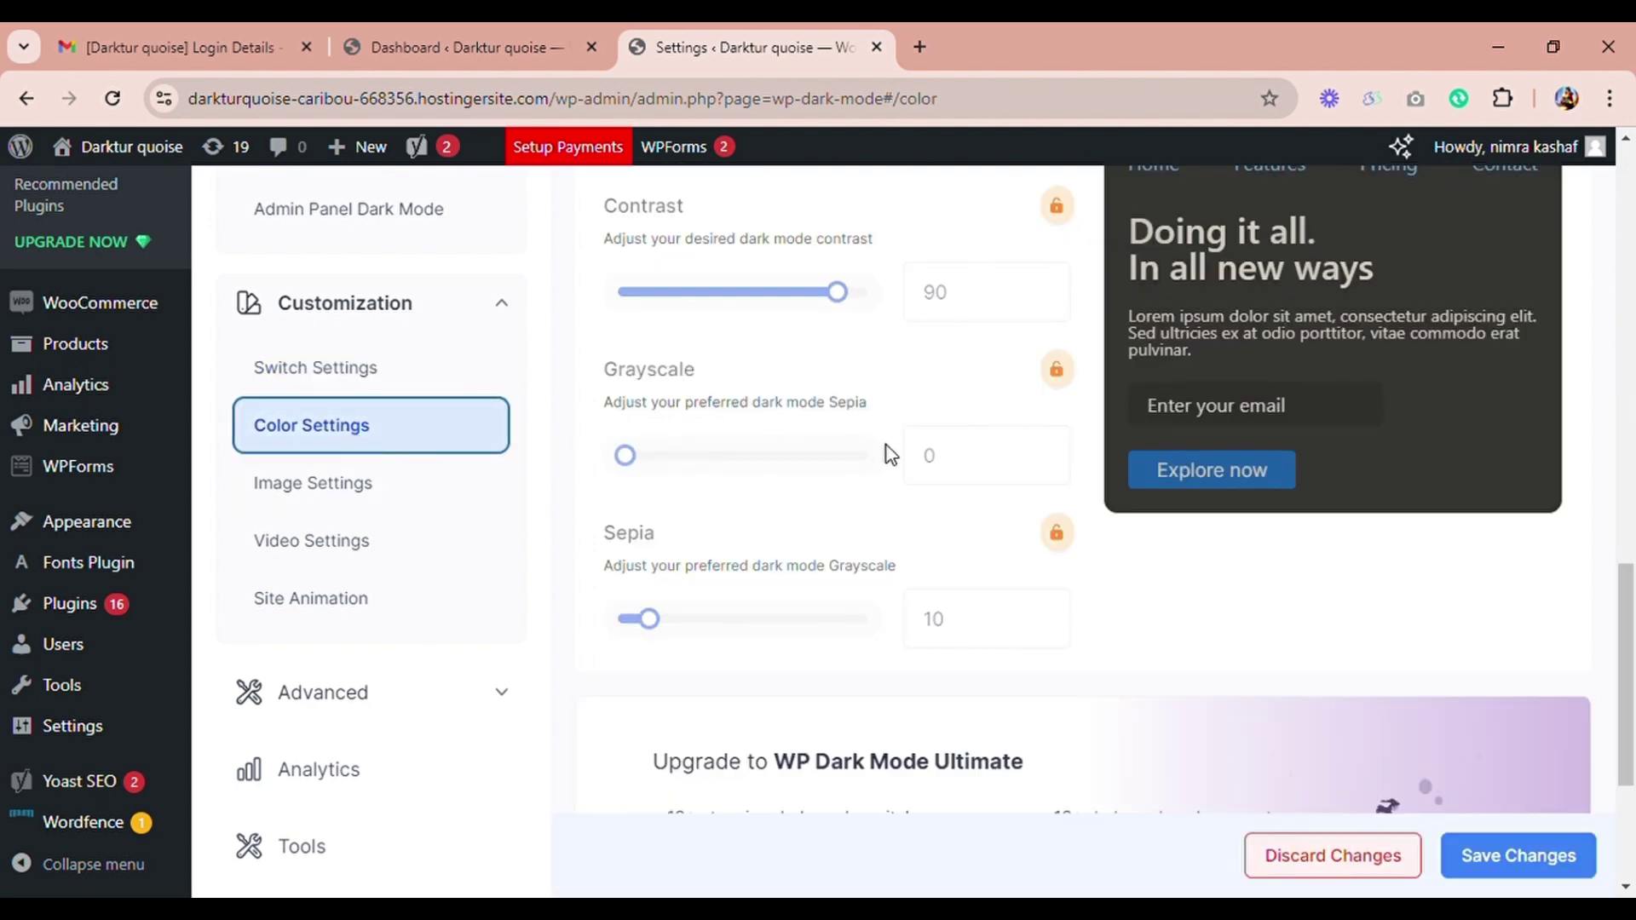
scroll(920, 577, down, 1)
scroll(927, 577, up, 5)
scroll(930, 582, down, 8)
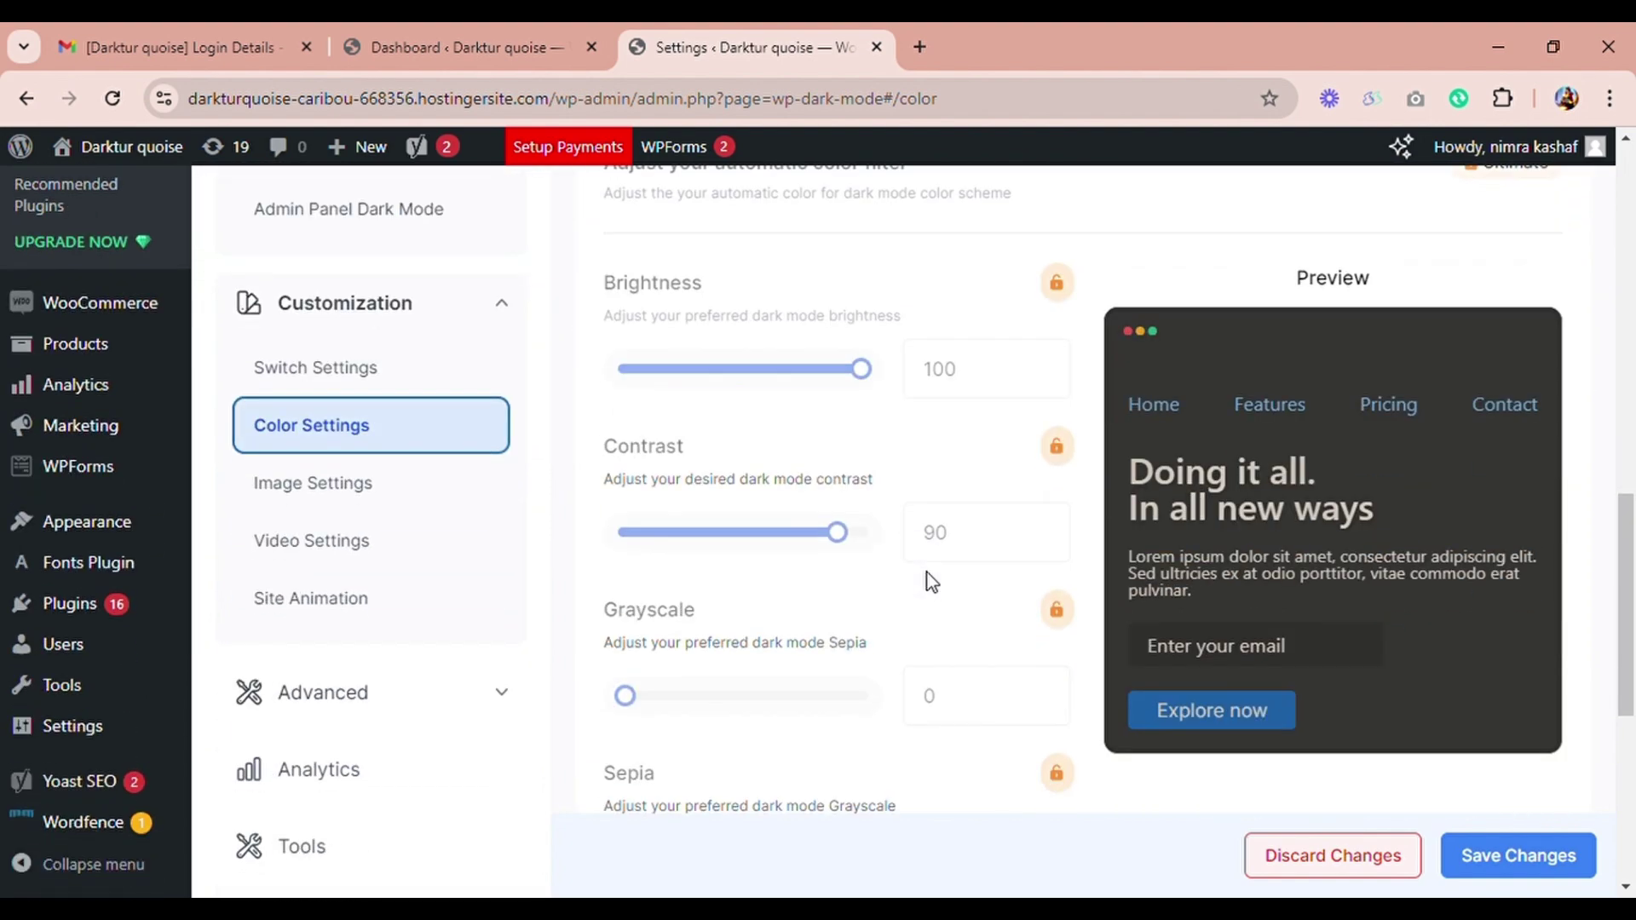
scroll(929, 575, down, 7)
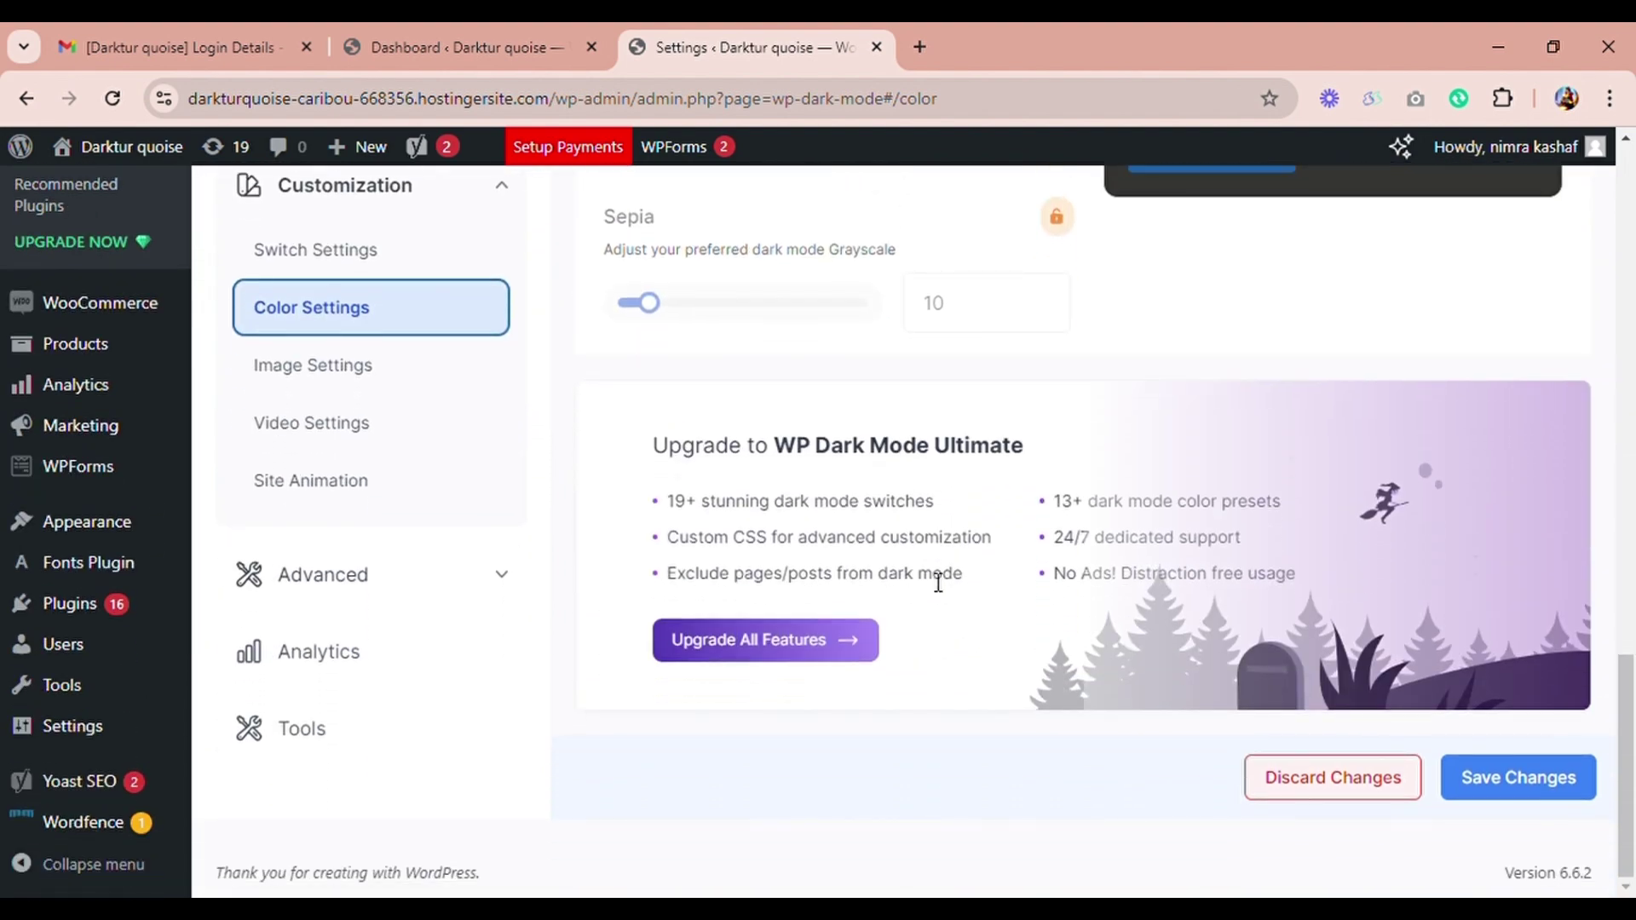
scroll(933, 578, up, 15)
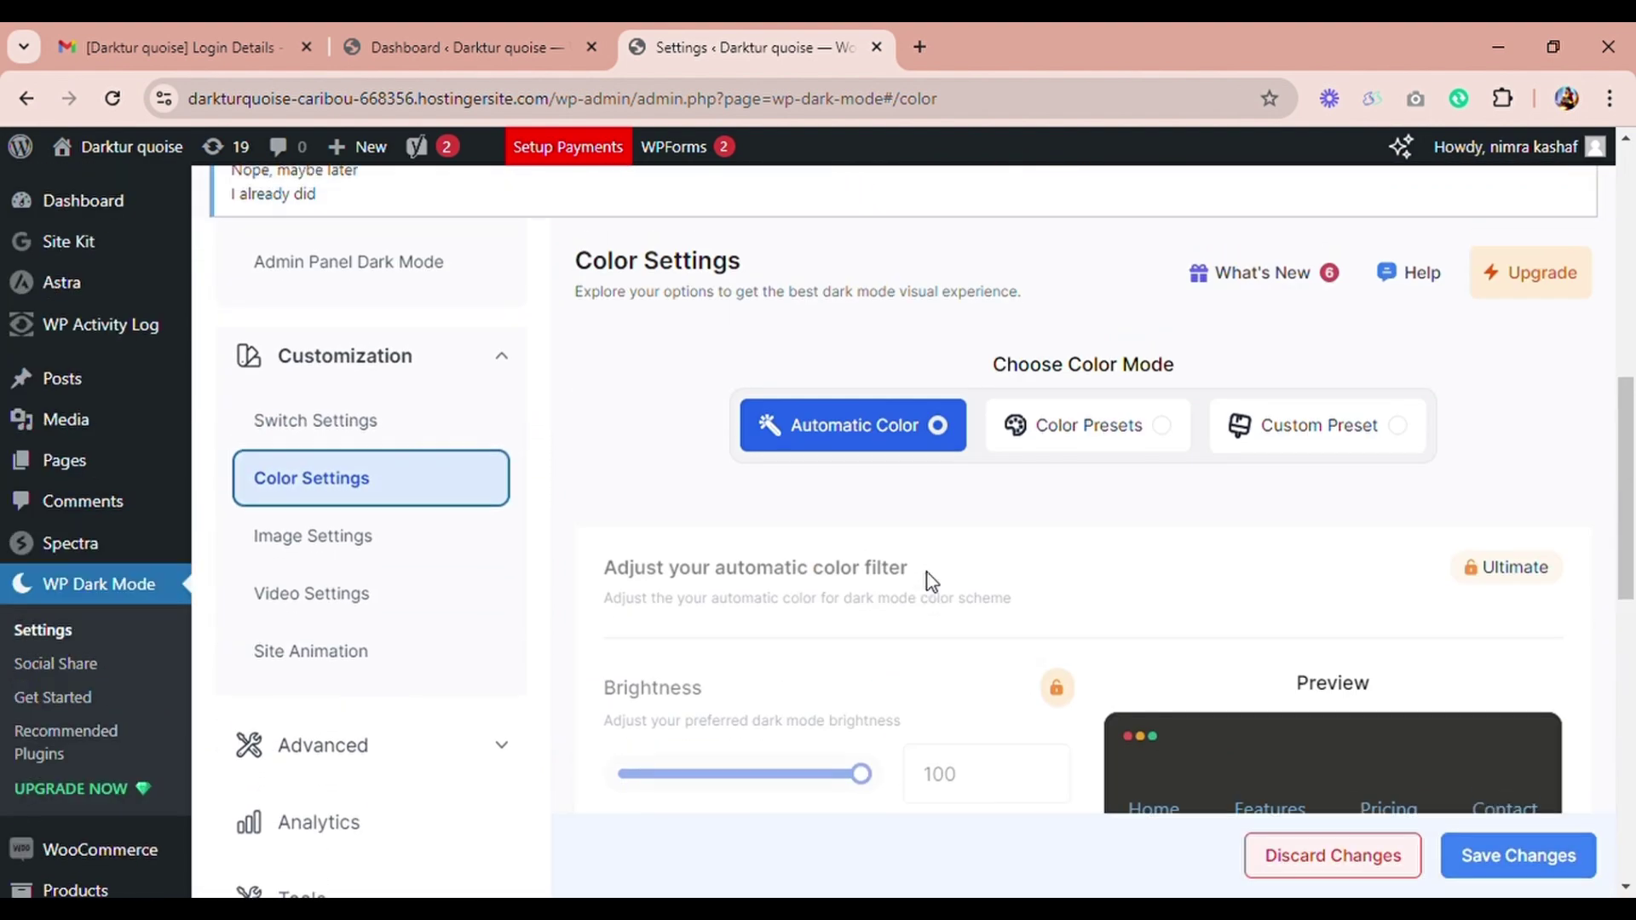
Step: Review the floating switch styles in Switch Settings and expand the Advanced section to examine its options
click(408, 428)
scroll(742, 585, down, 3)
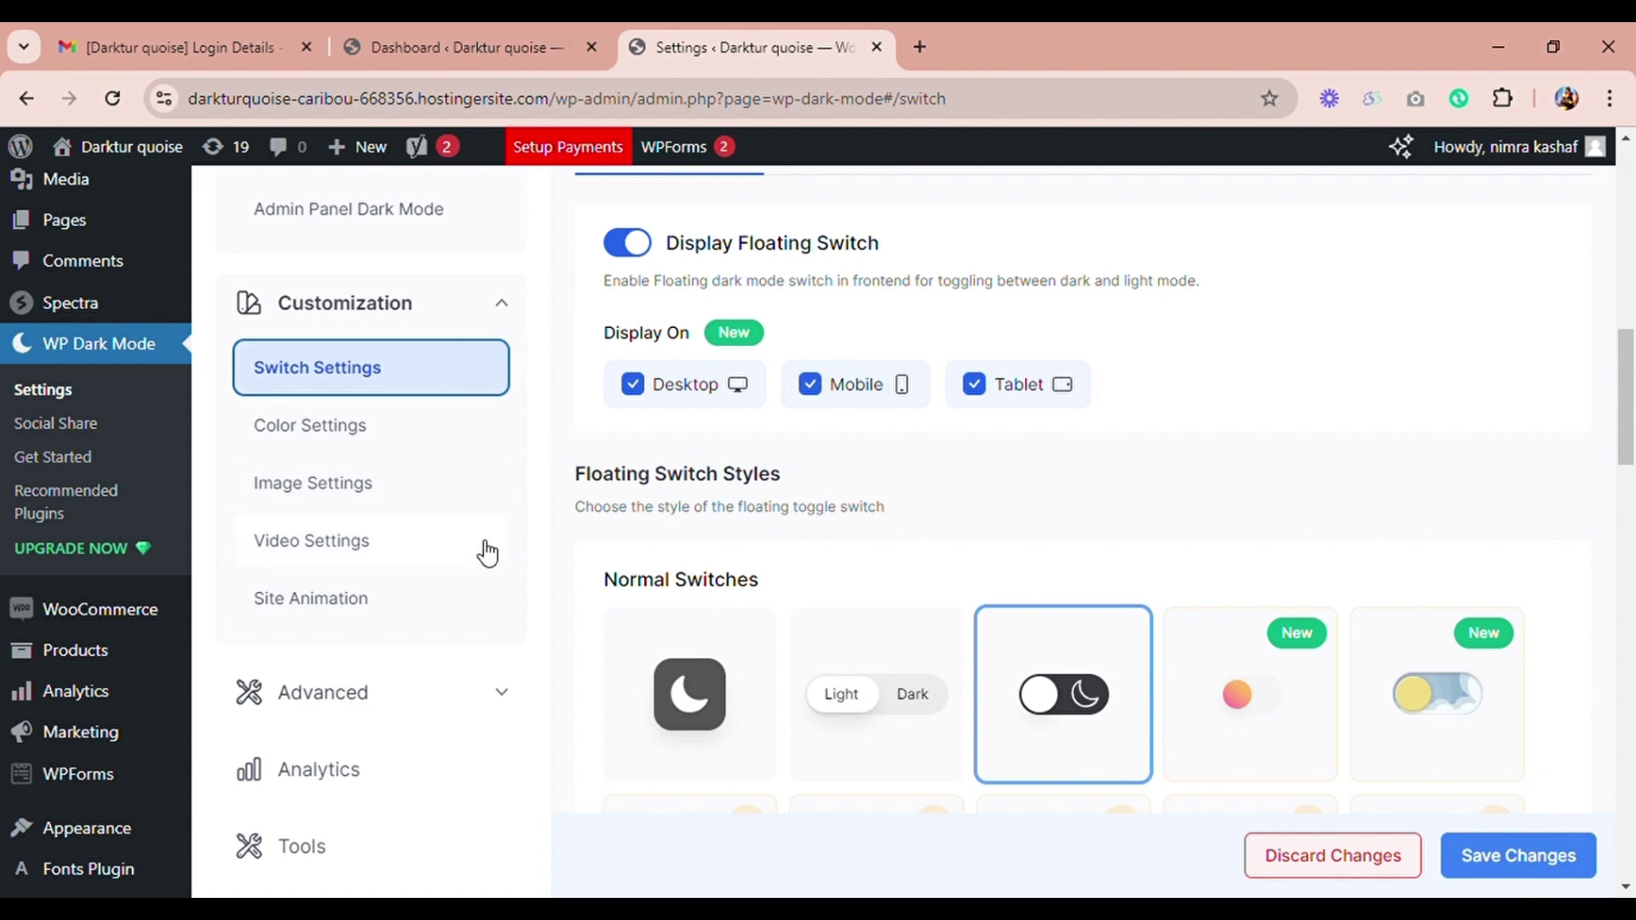
scroll(487, 560, down, 5)
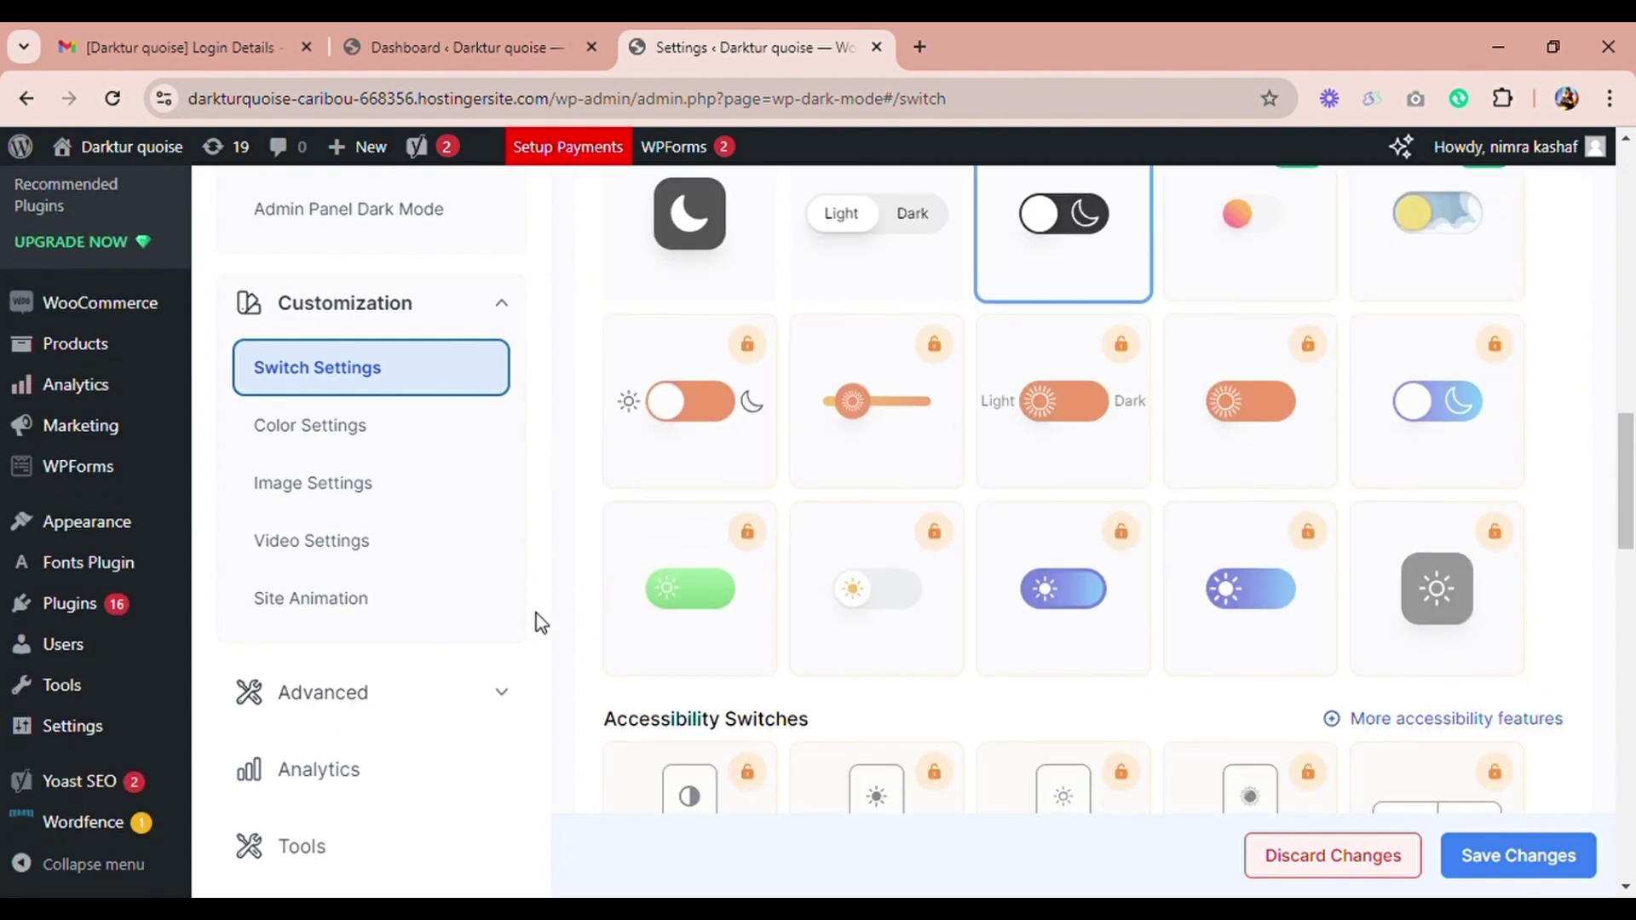
click(512, 698)
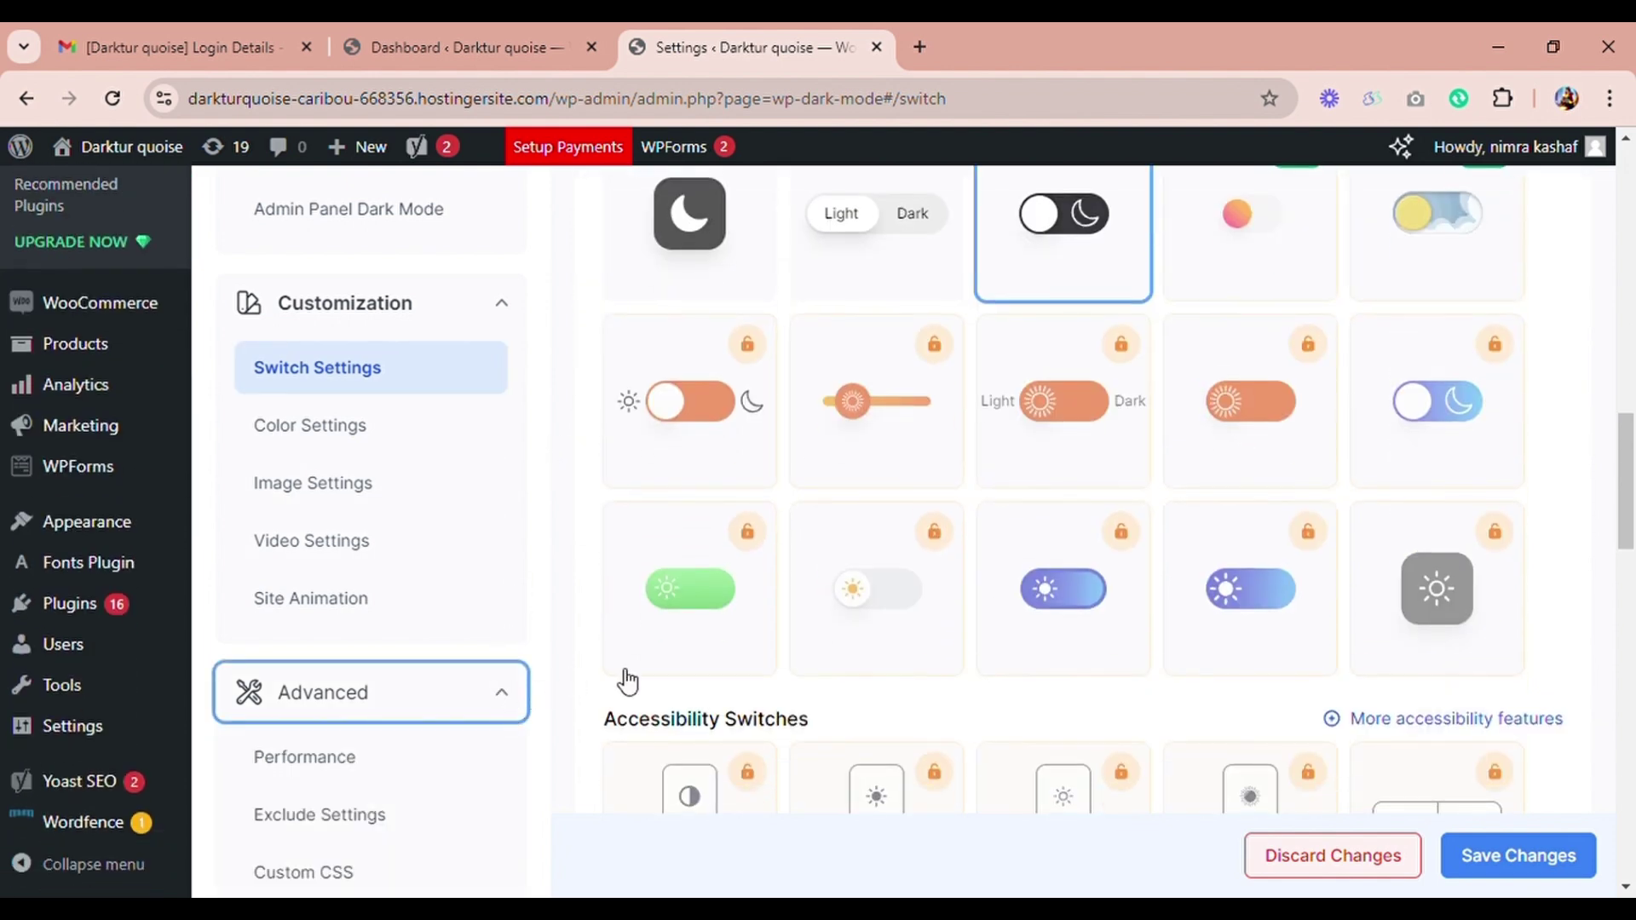
scroll(627, 681, down, 3)
scroll(432, 764, down, 4)
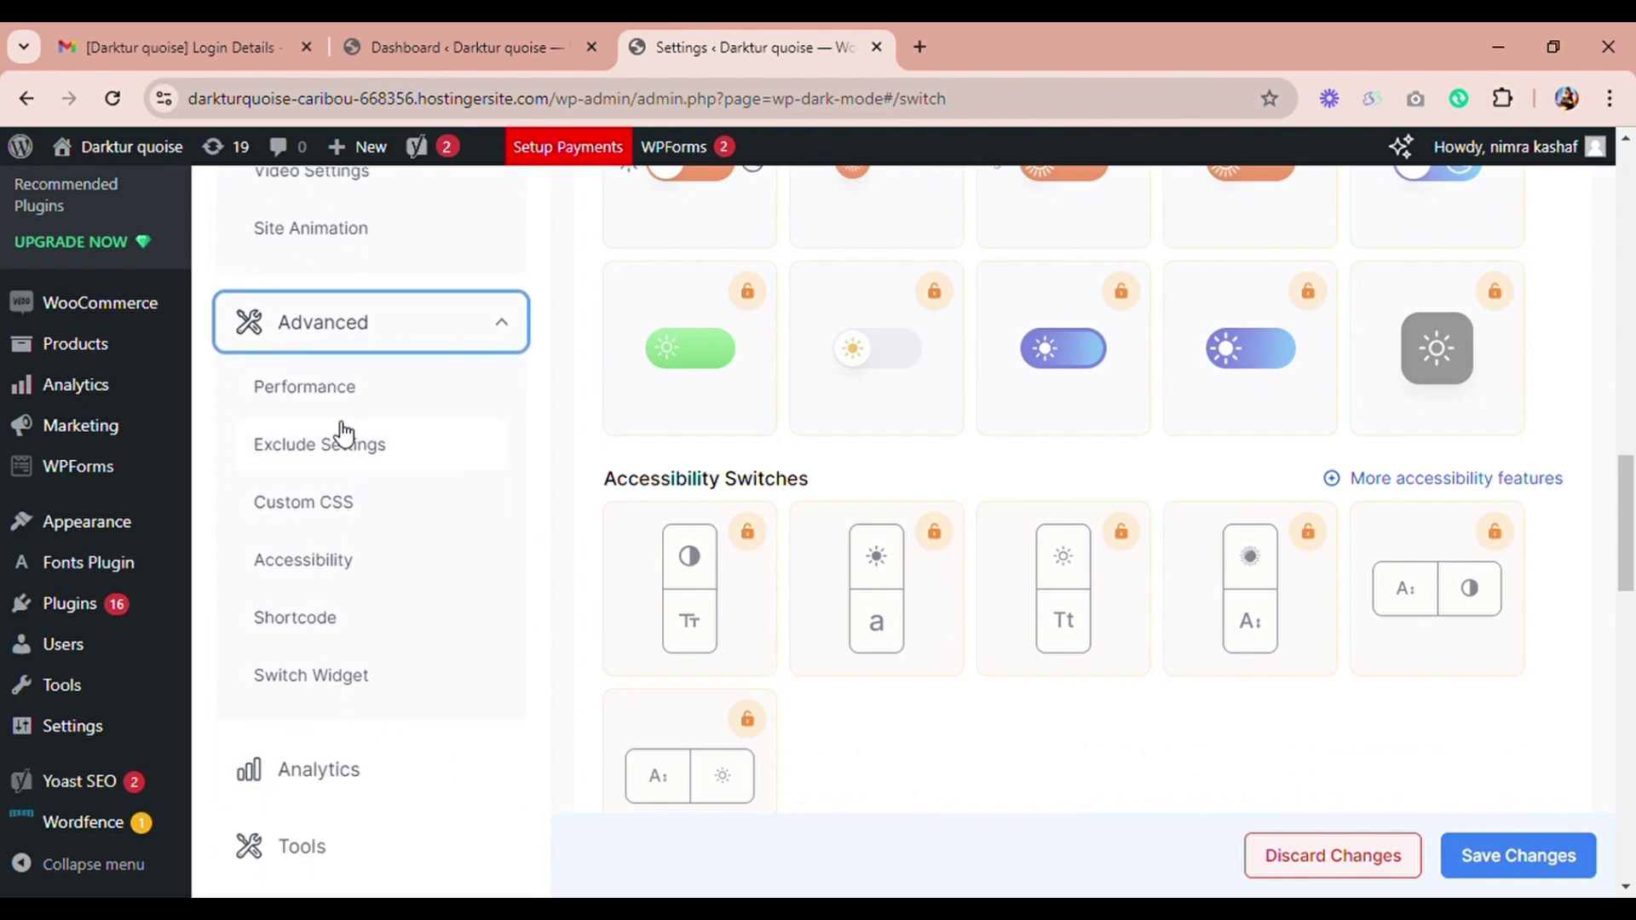
scroll(401, 430, up, 5)
scroll(392, 450, up, 1)
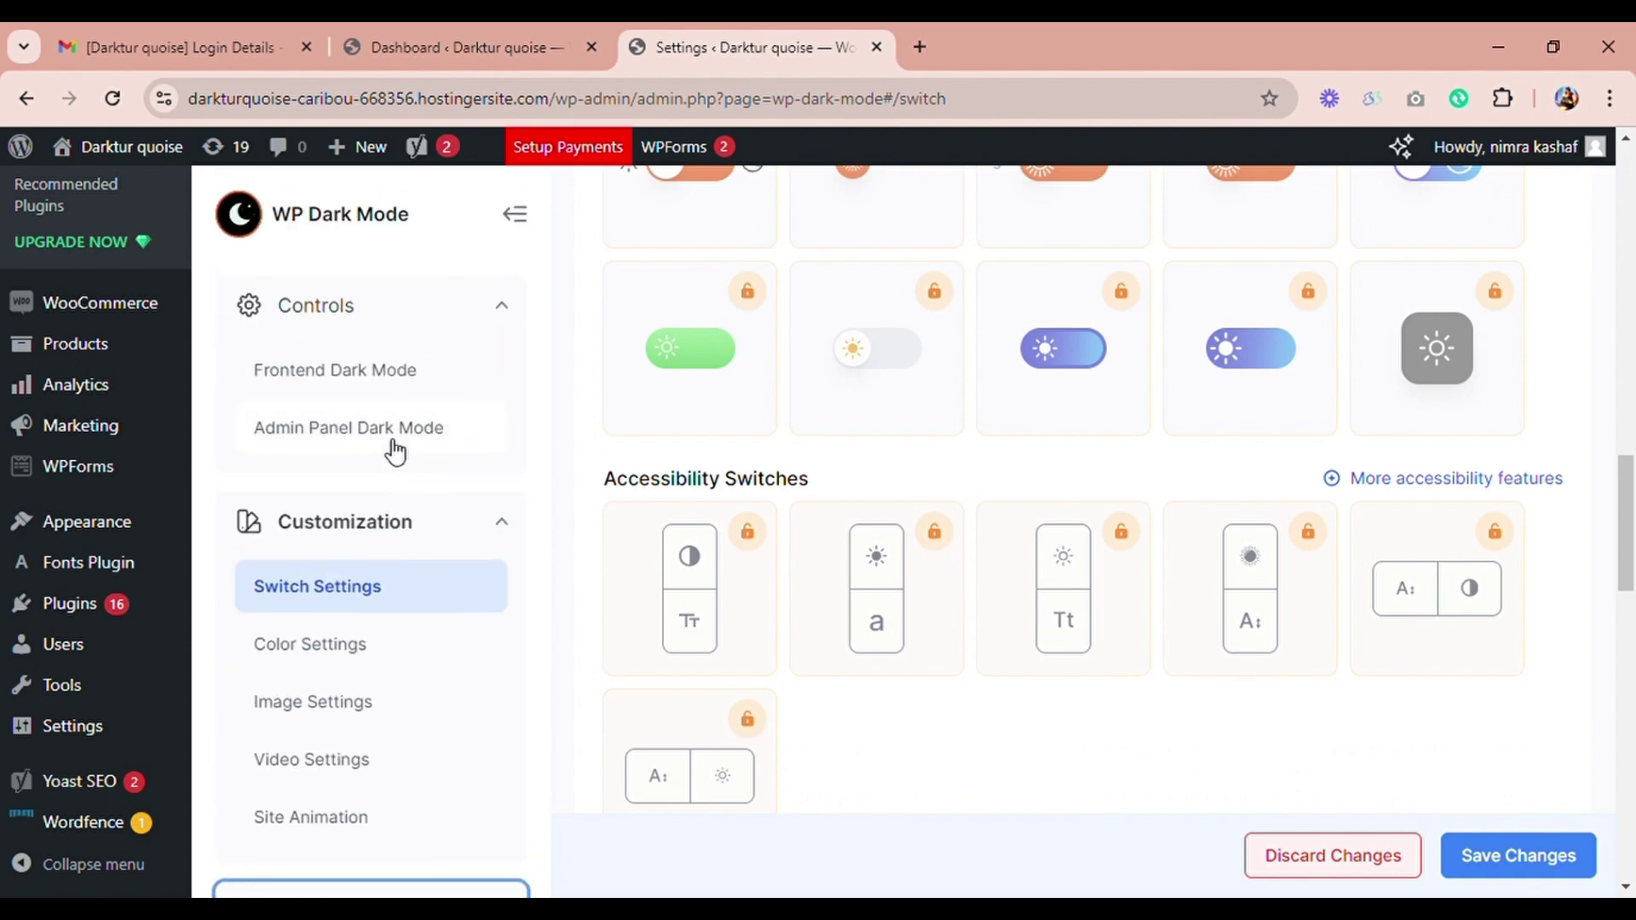
Step: Collapse the Customization section and review the Admin Panel Dark Mode options under Controls
click(507, 321)
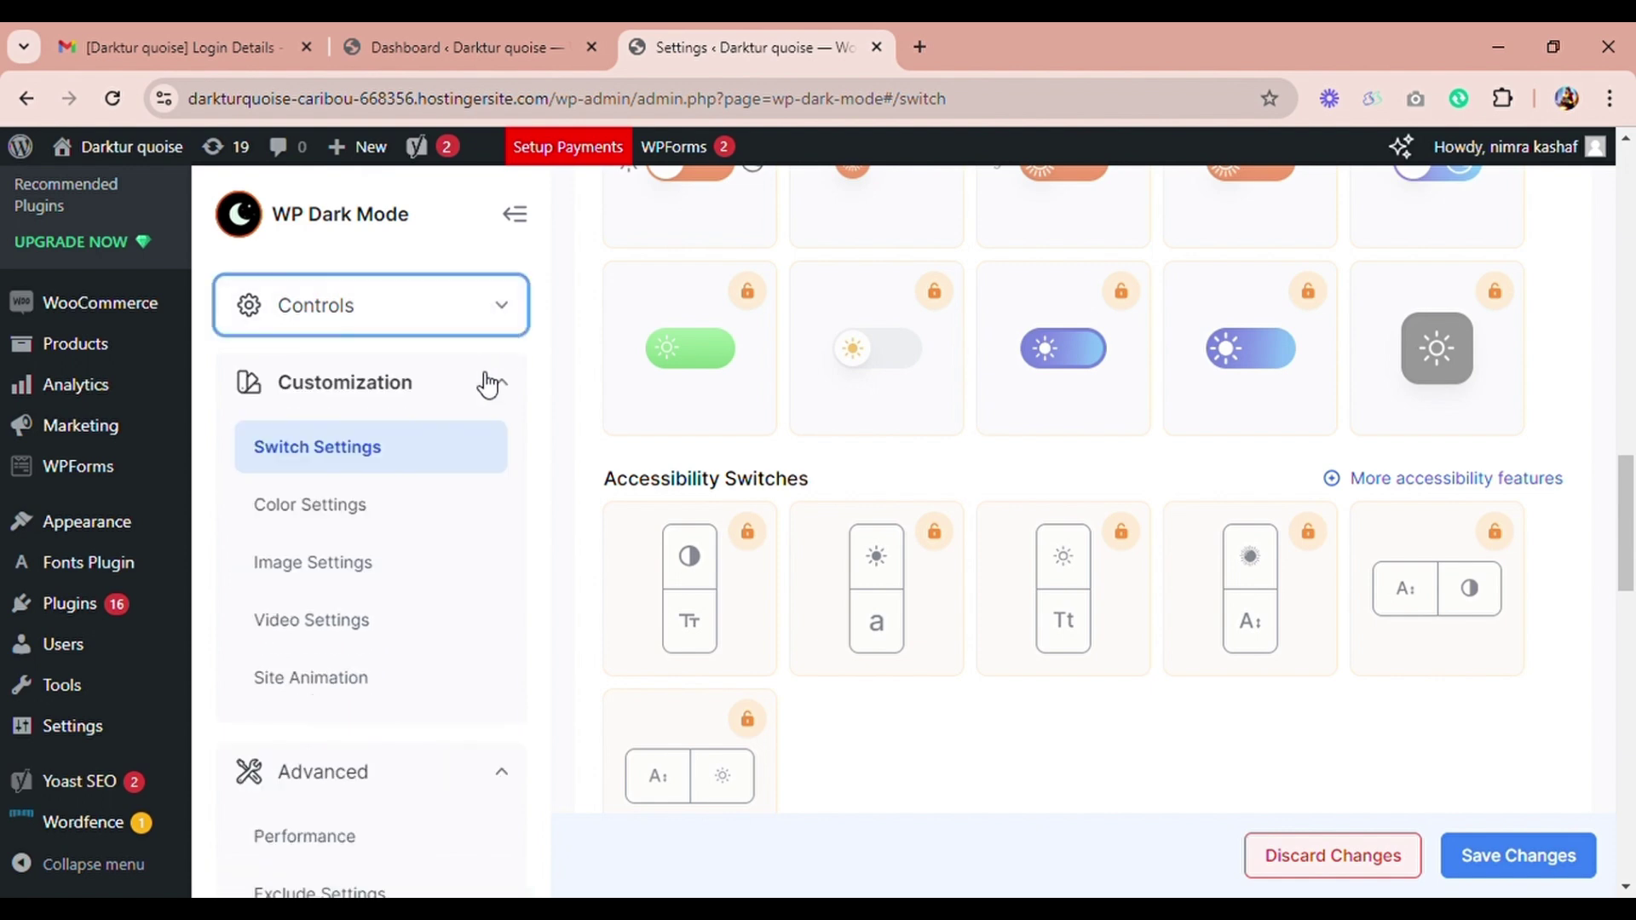
click(521, 388)
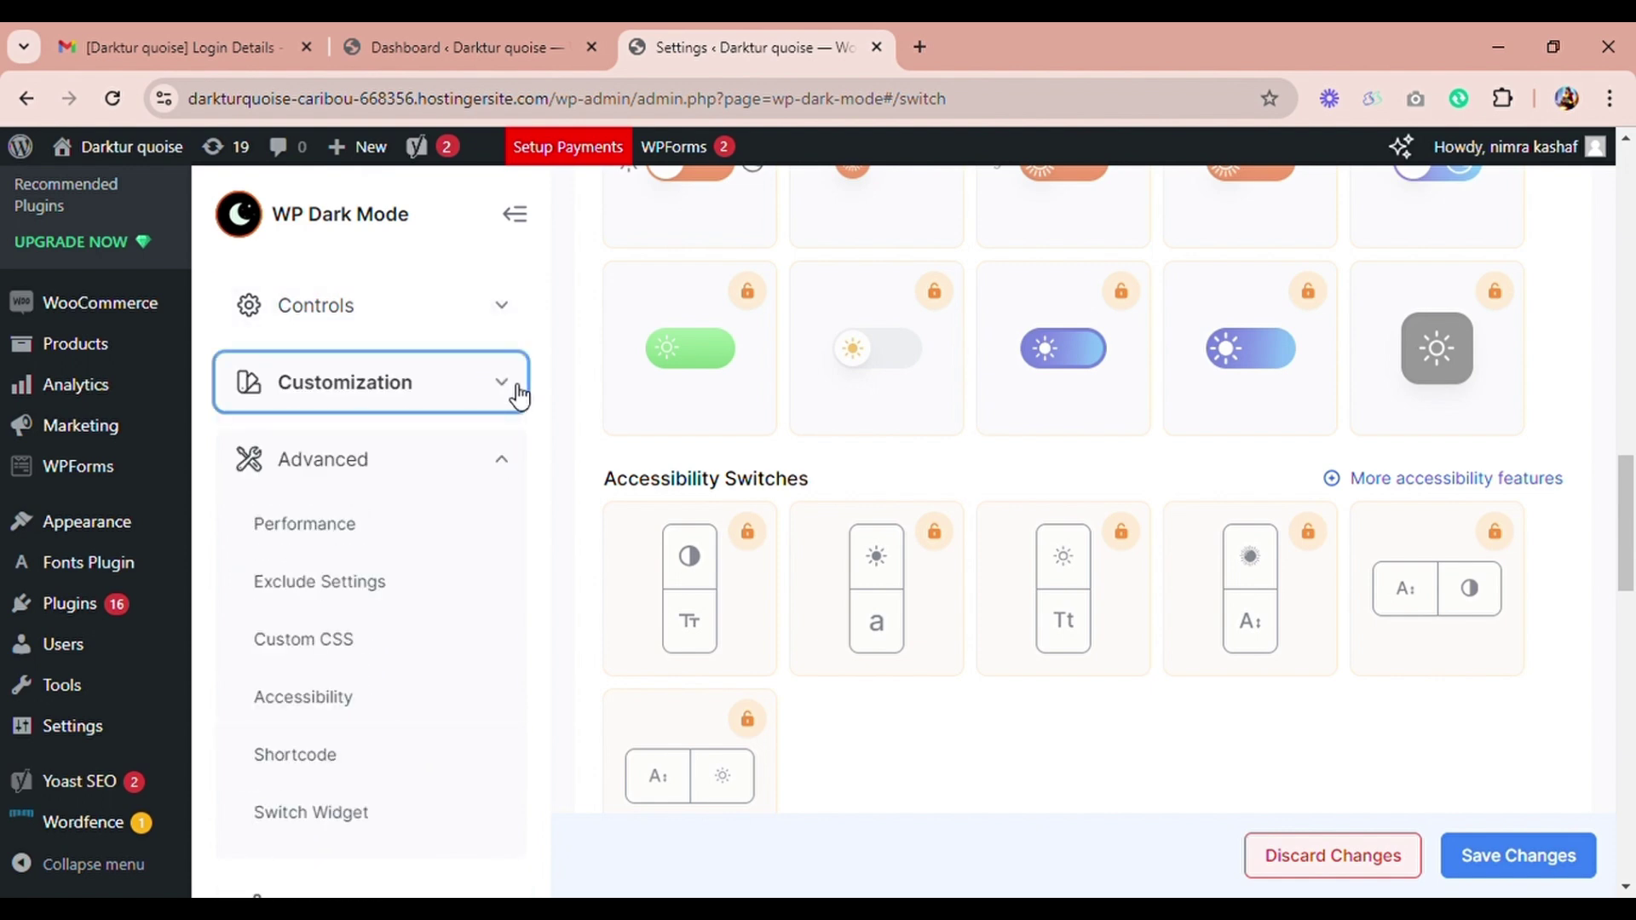
click(512, 305)
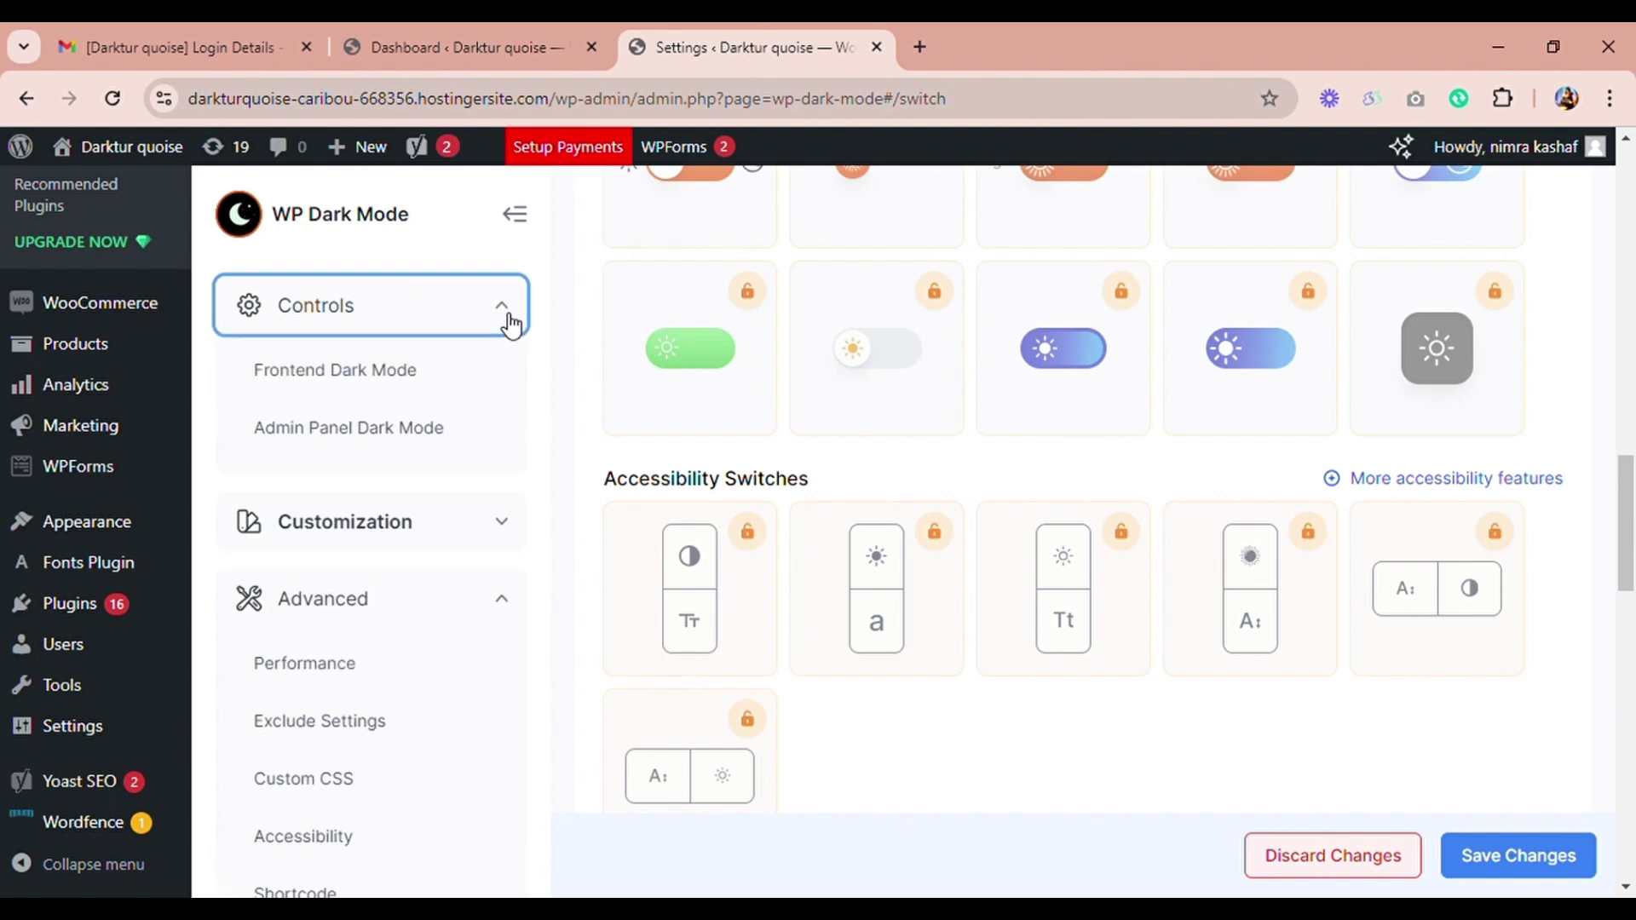
click(410, 433)
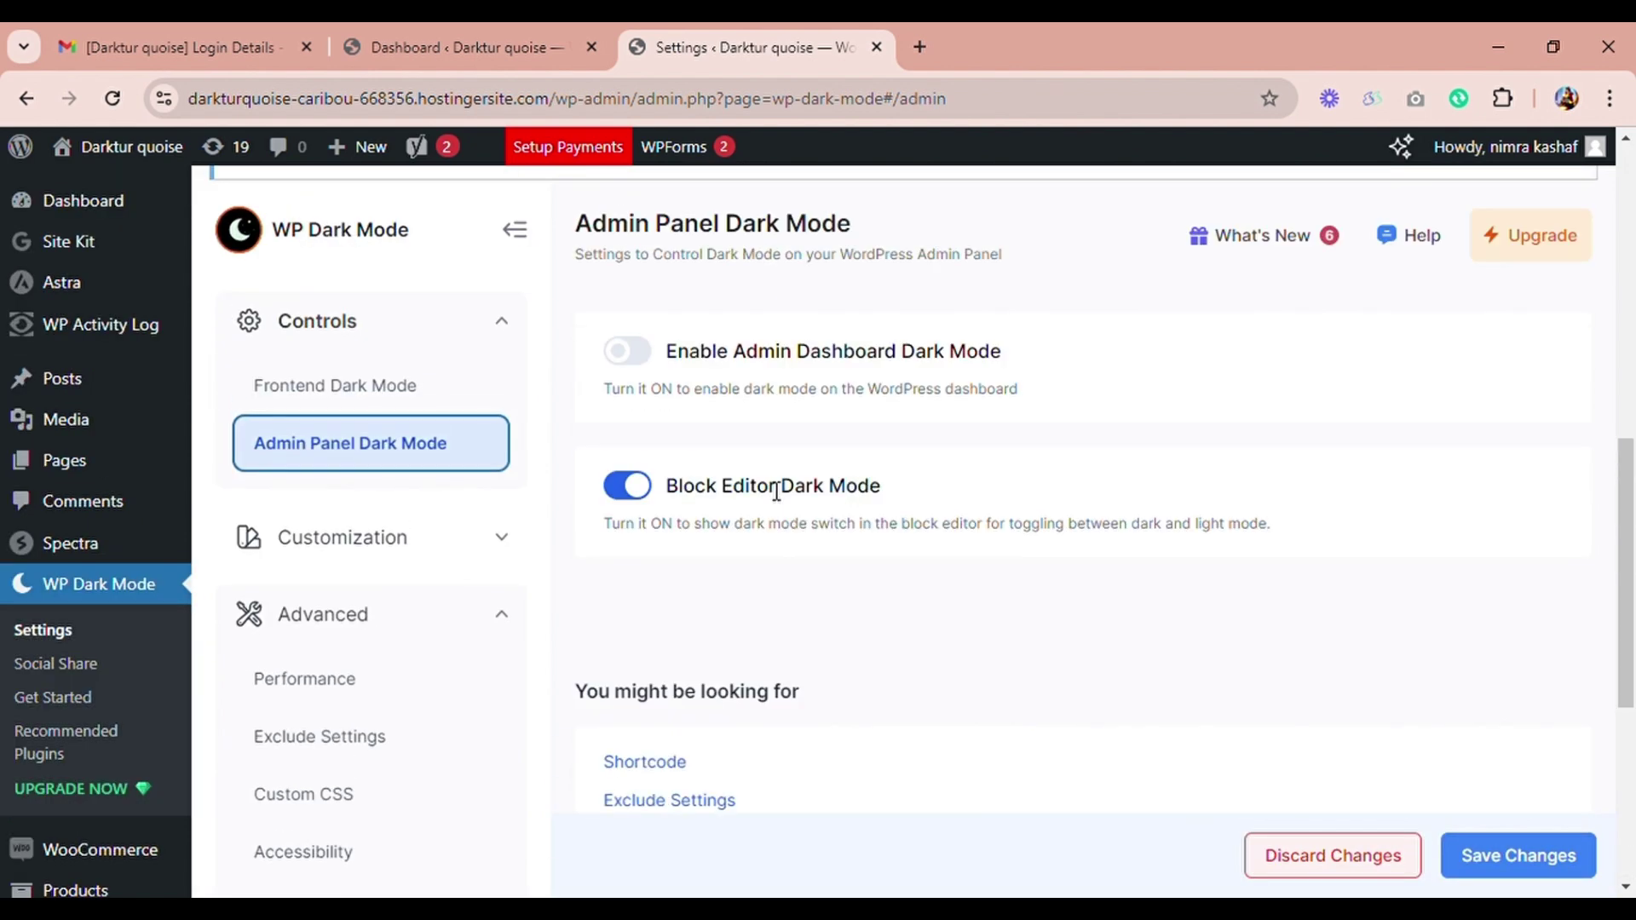
scroll(775, 492, up, 6)
scroll(771, 485, down, 3)
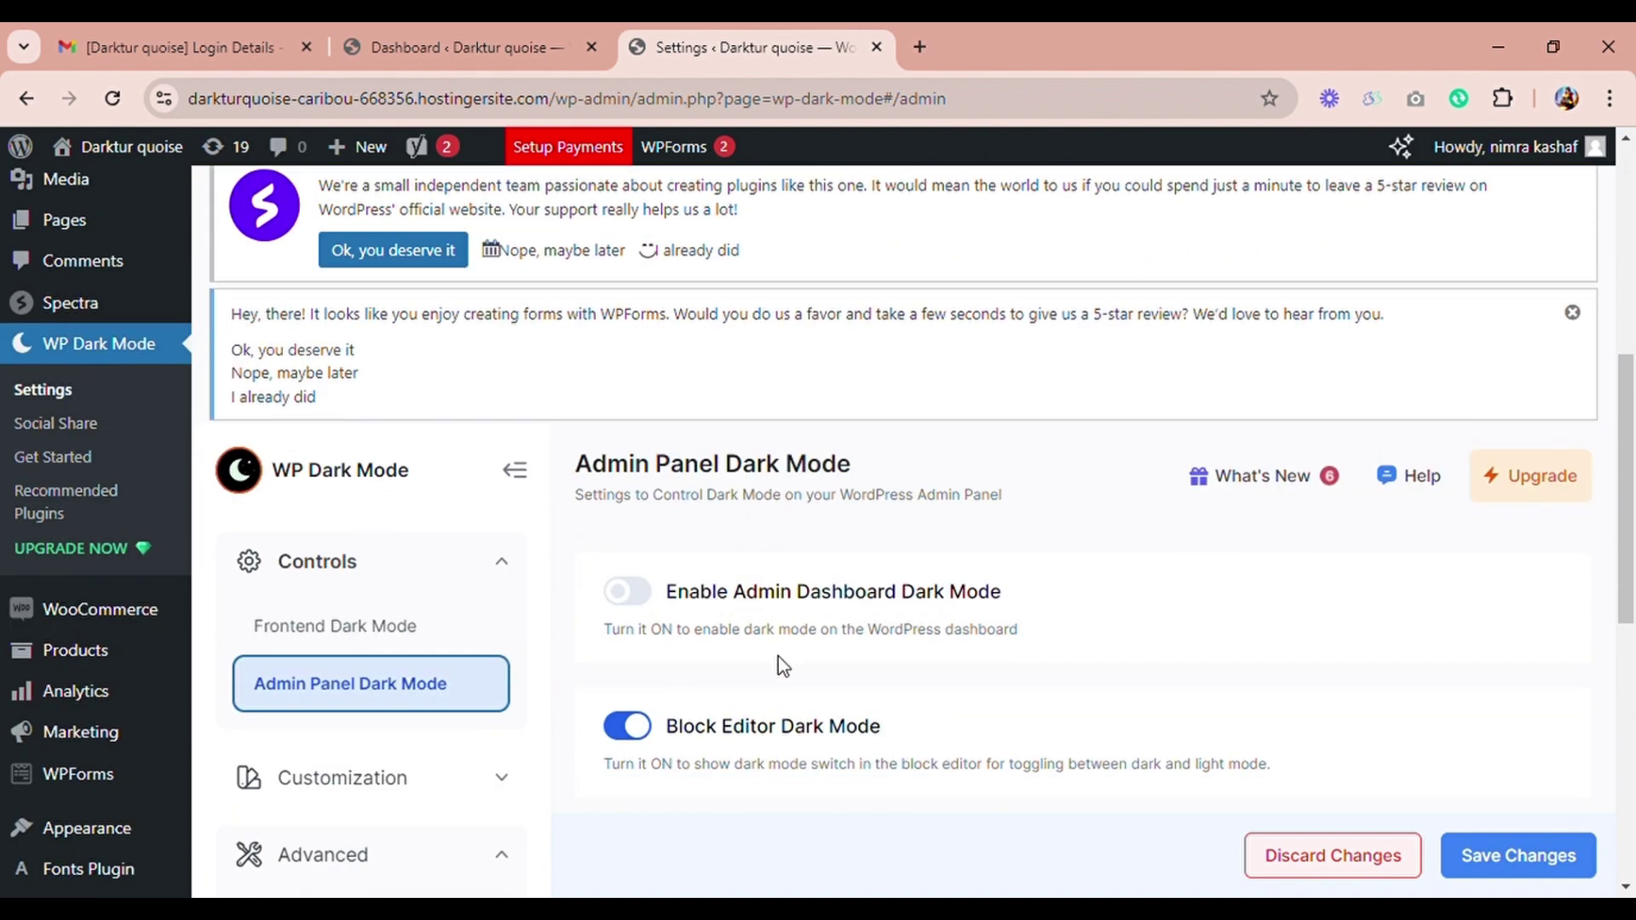
scroll(869, 731, down, 3)
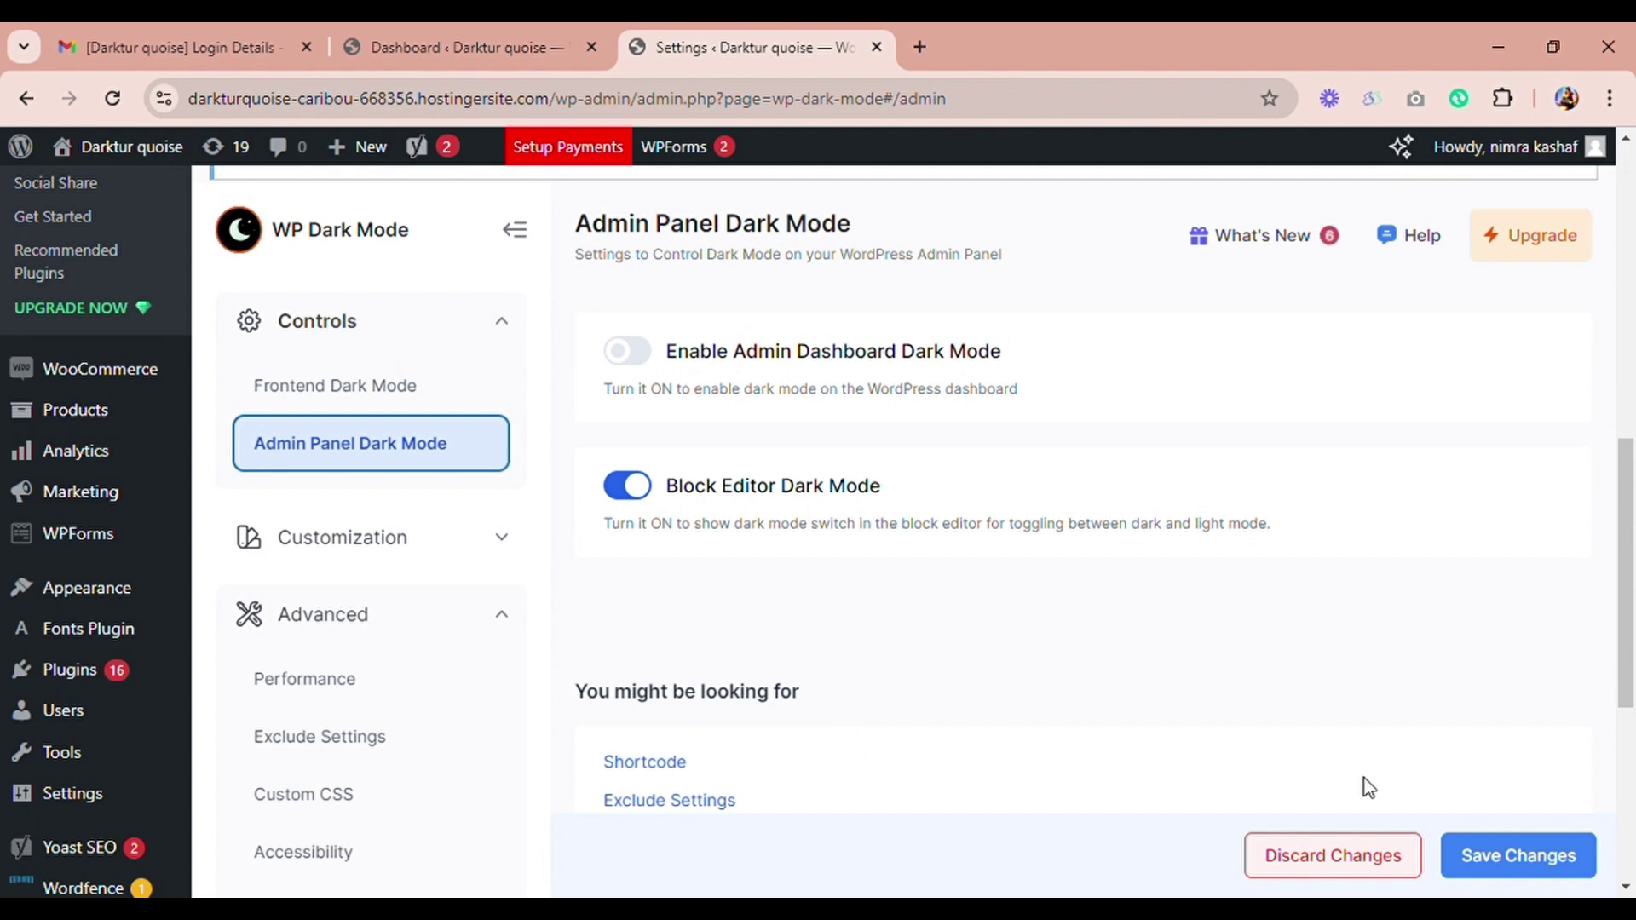
Step: Save the changes to the WP Dark Mode settings
click(1510, 866)
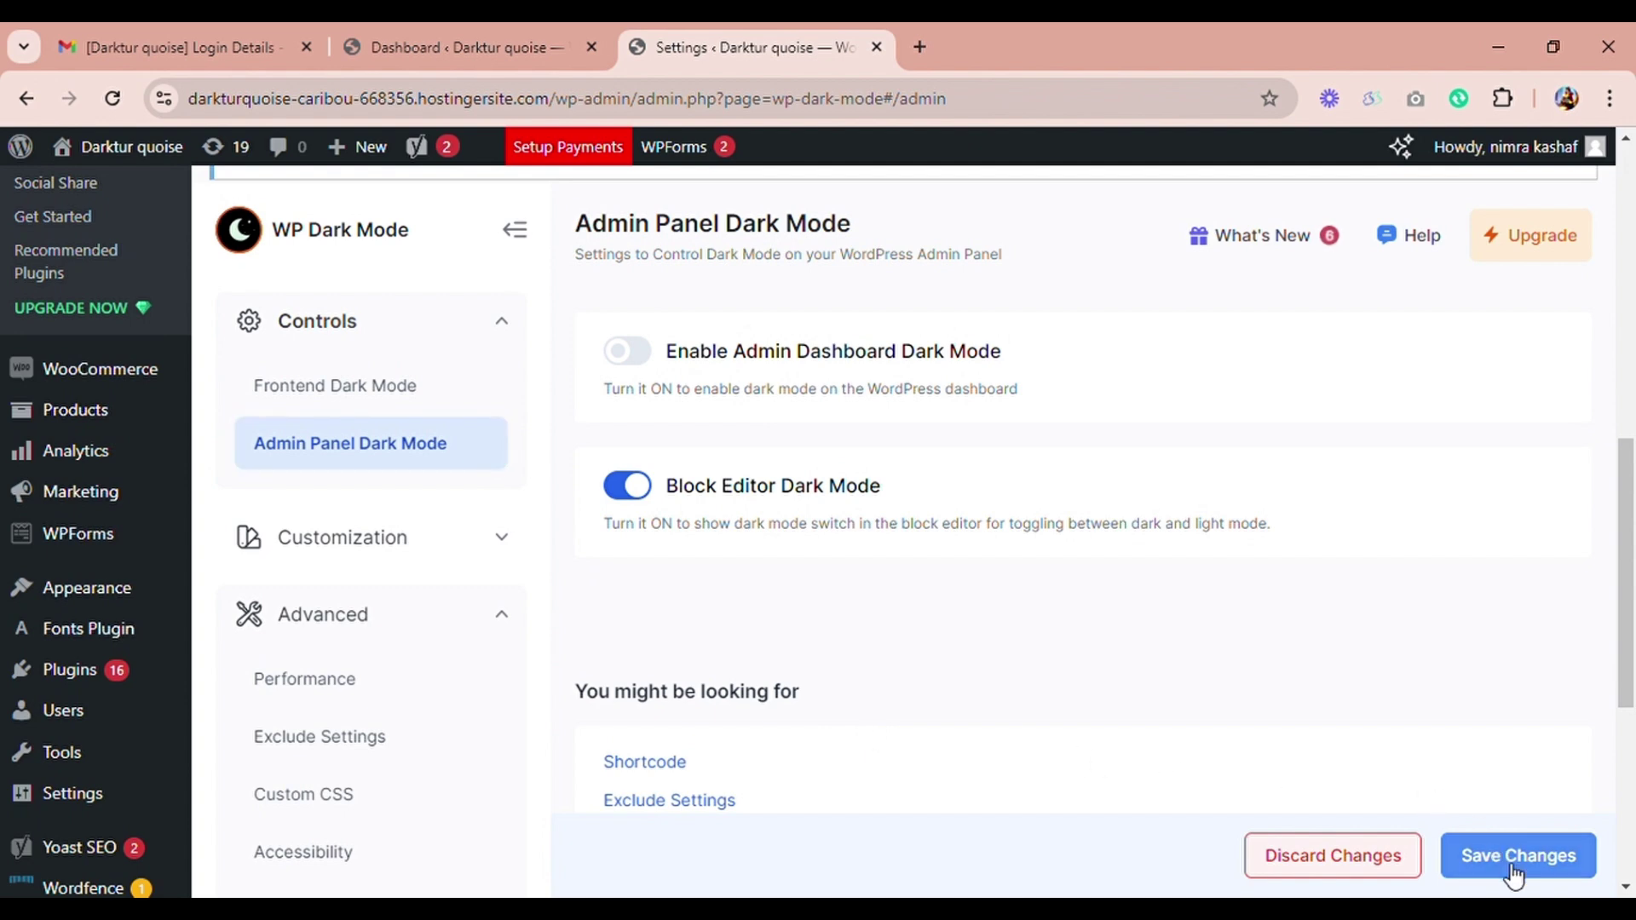
click(1513, 869)
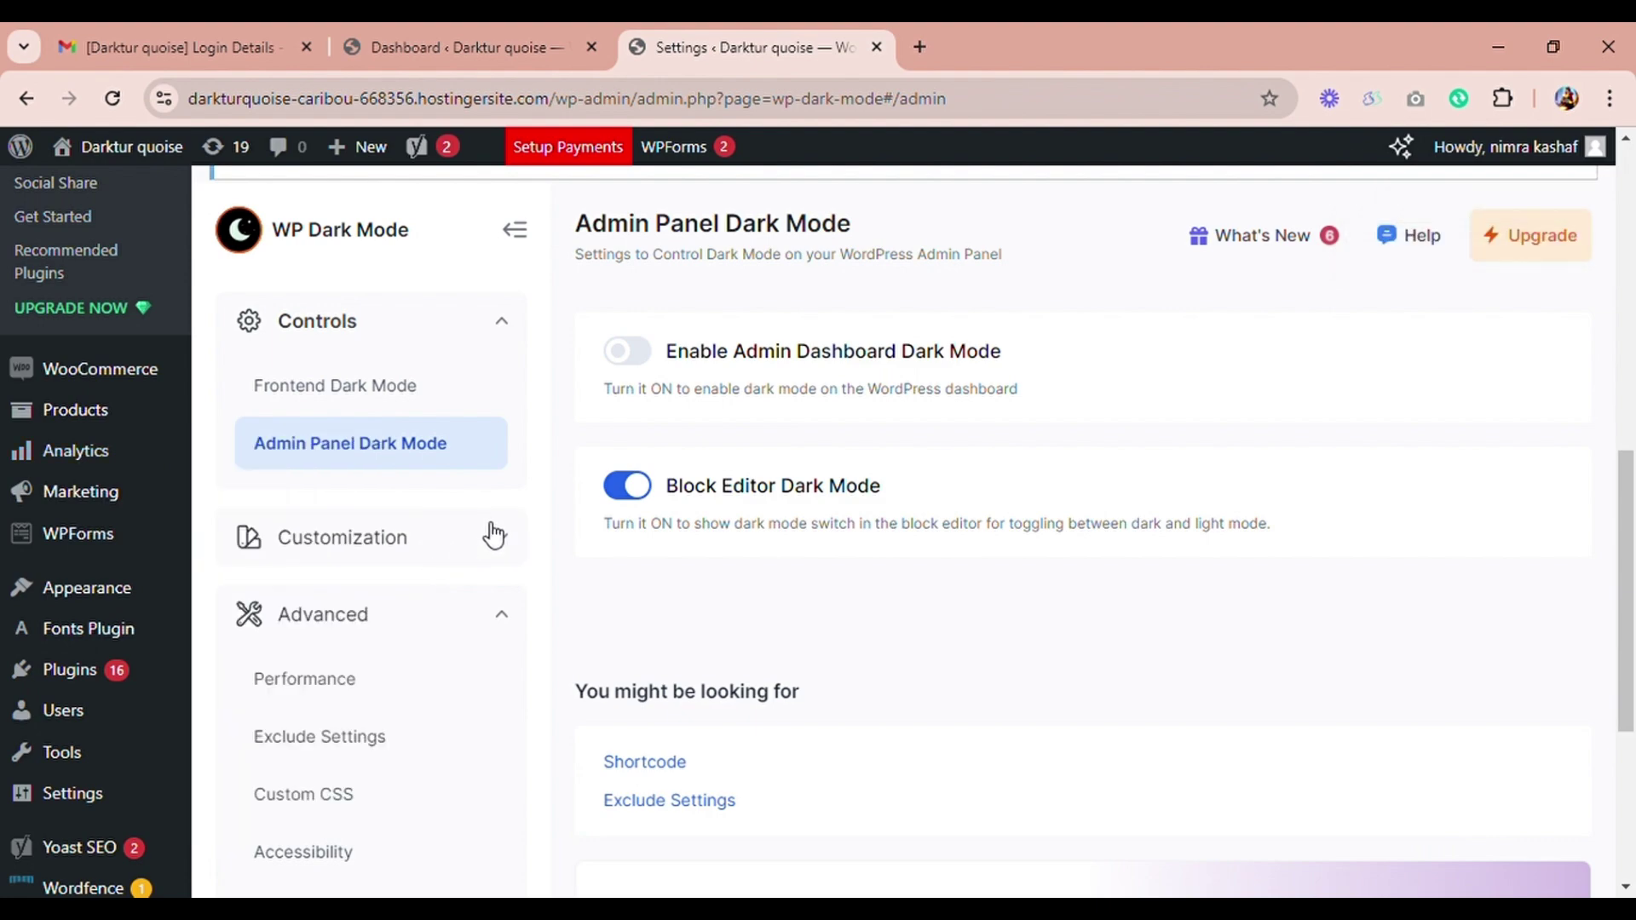
scroll(694, 436, up, 10)
scroll(713, 450, down, 10)
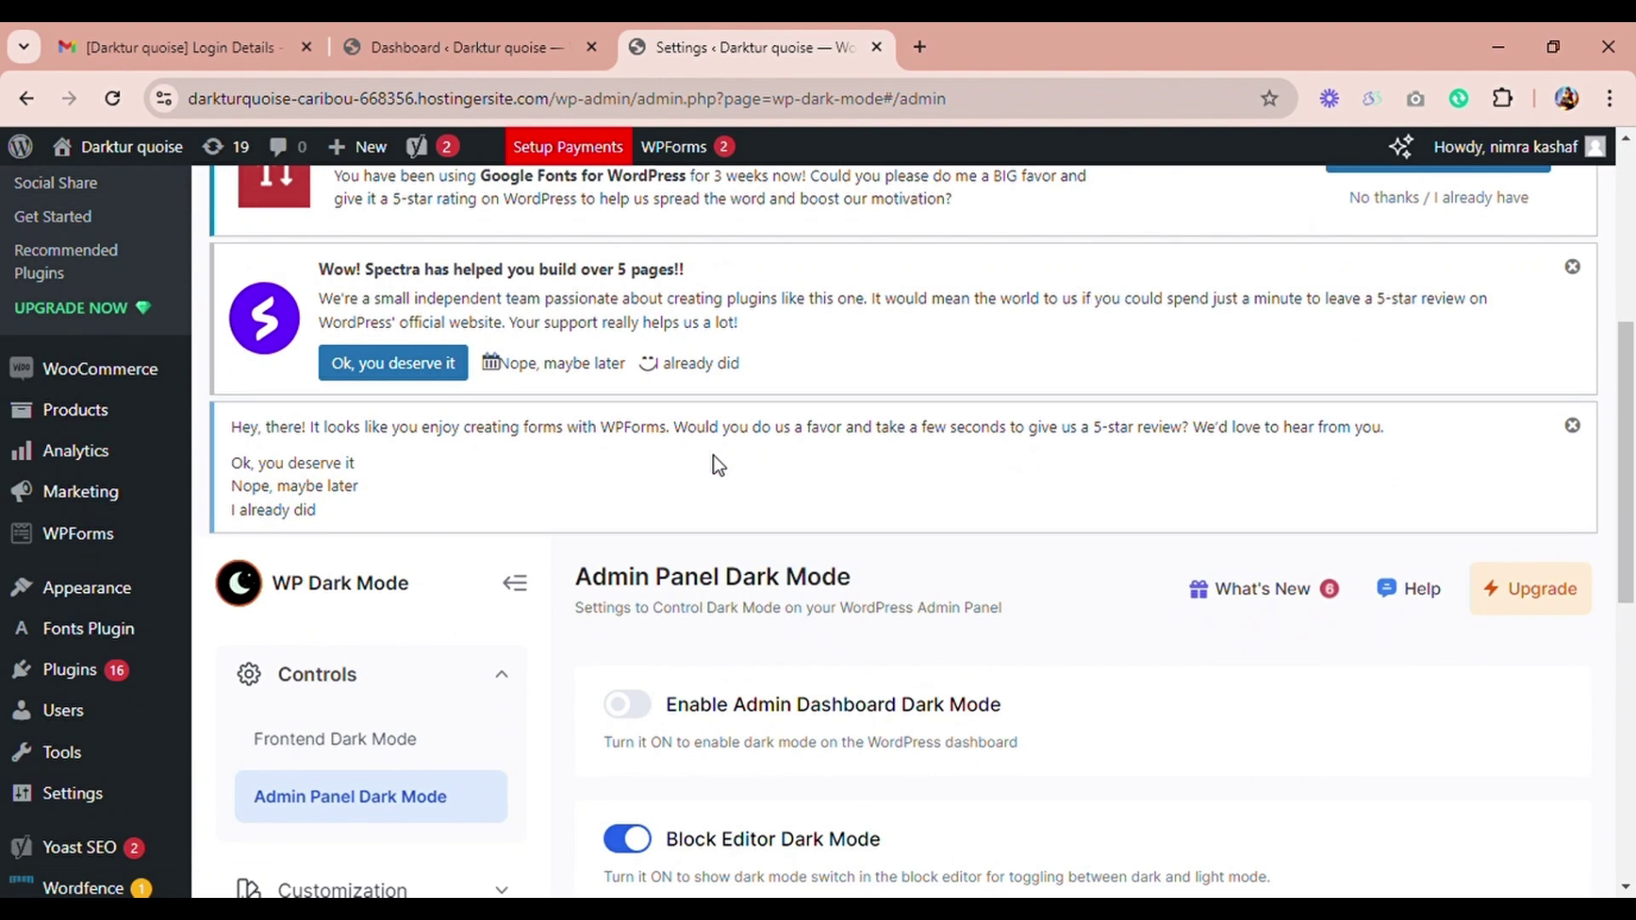
scroll(723, 473, down, 3)
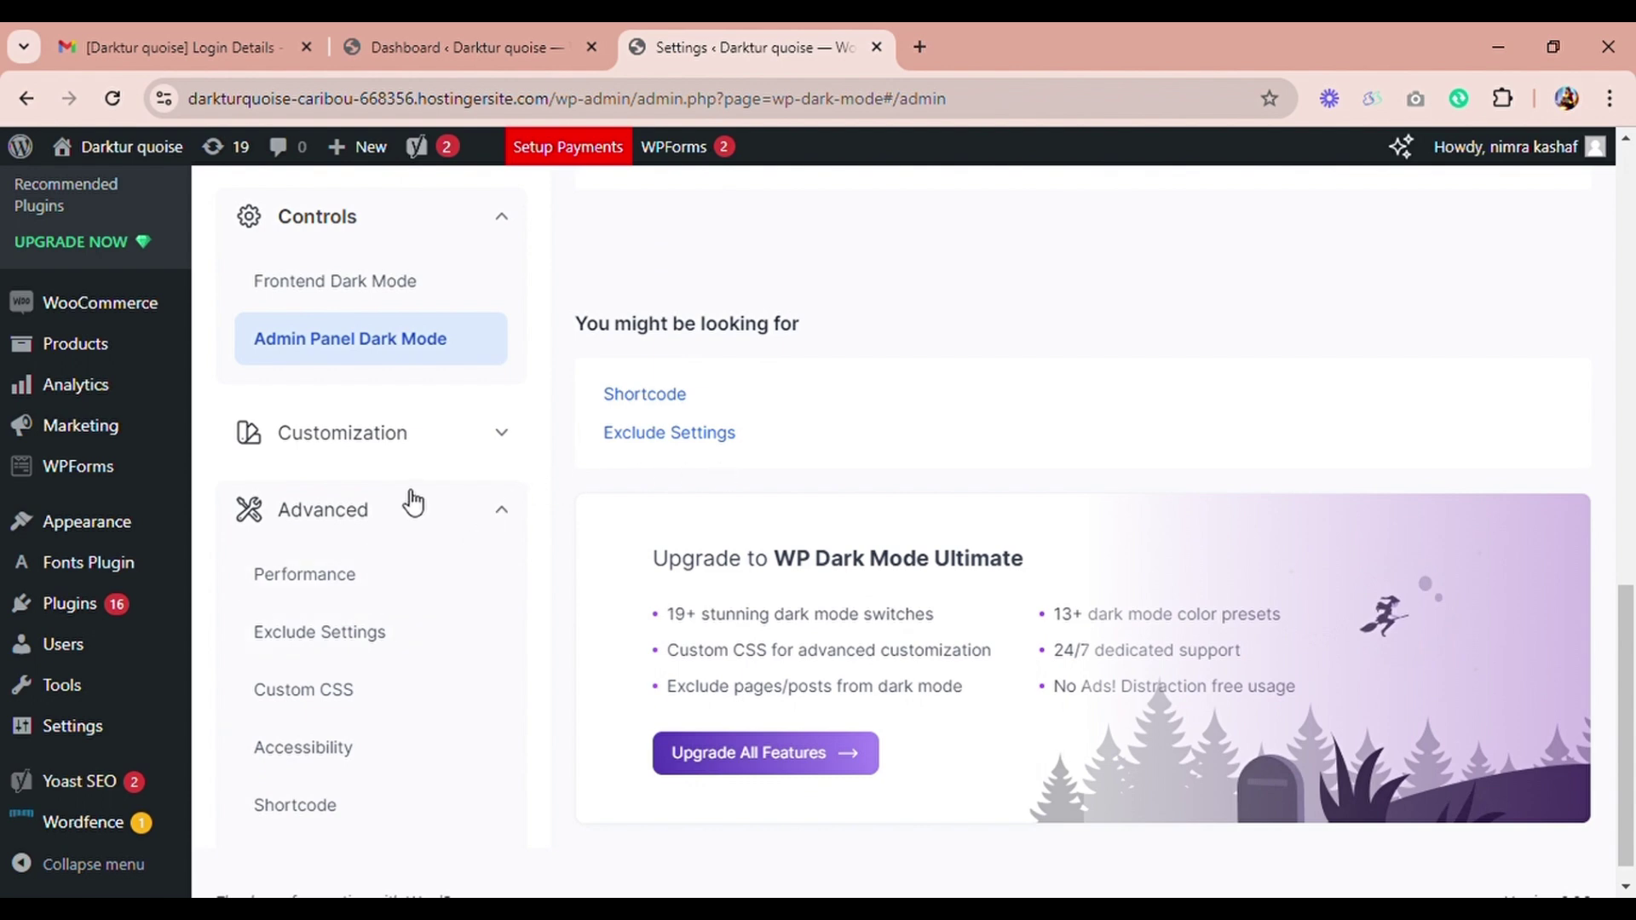
Step: Open the live site's home page in a new tab and look through its sections
mouse_move(131, 151)
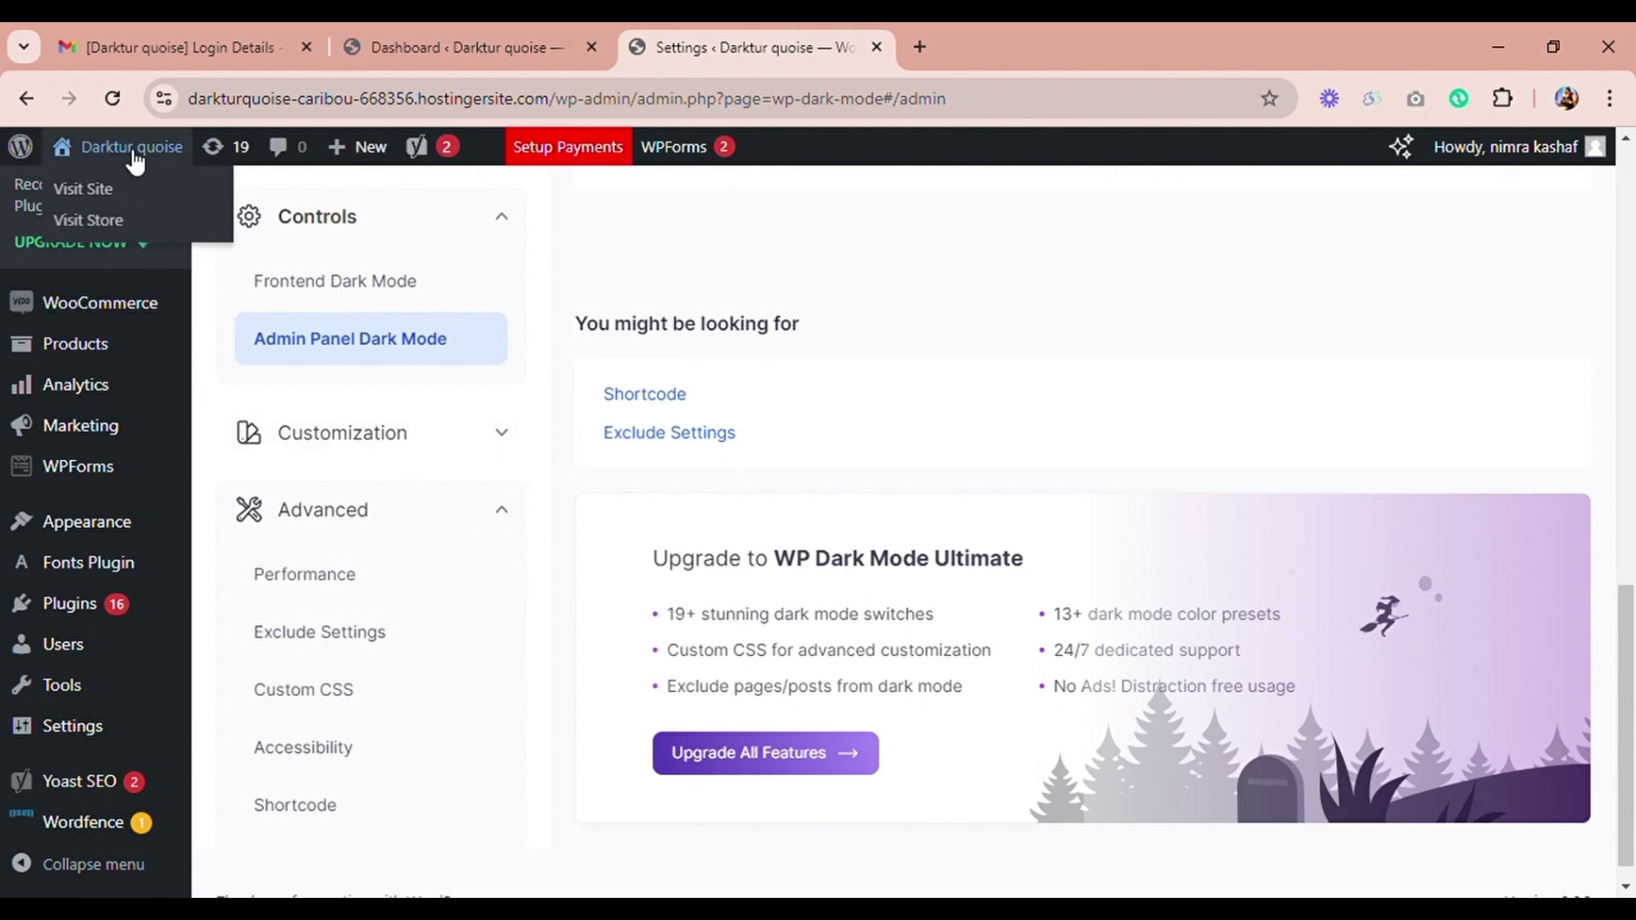
click(181, 222)
click(978, 28)
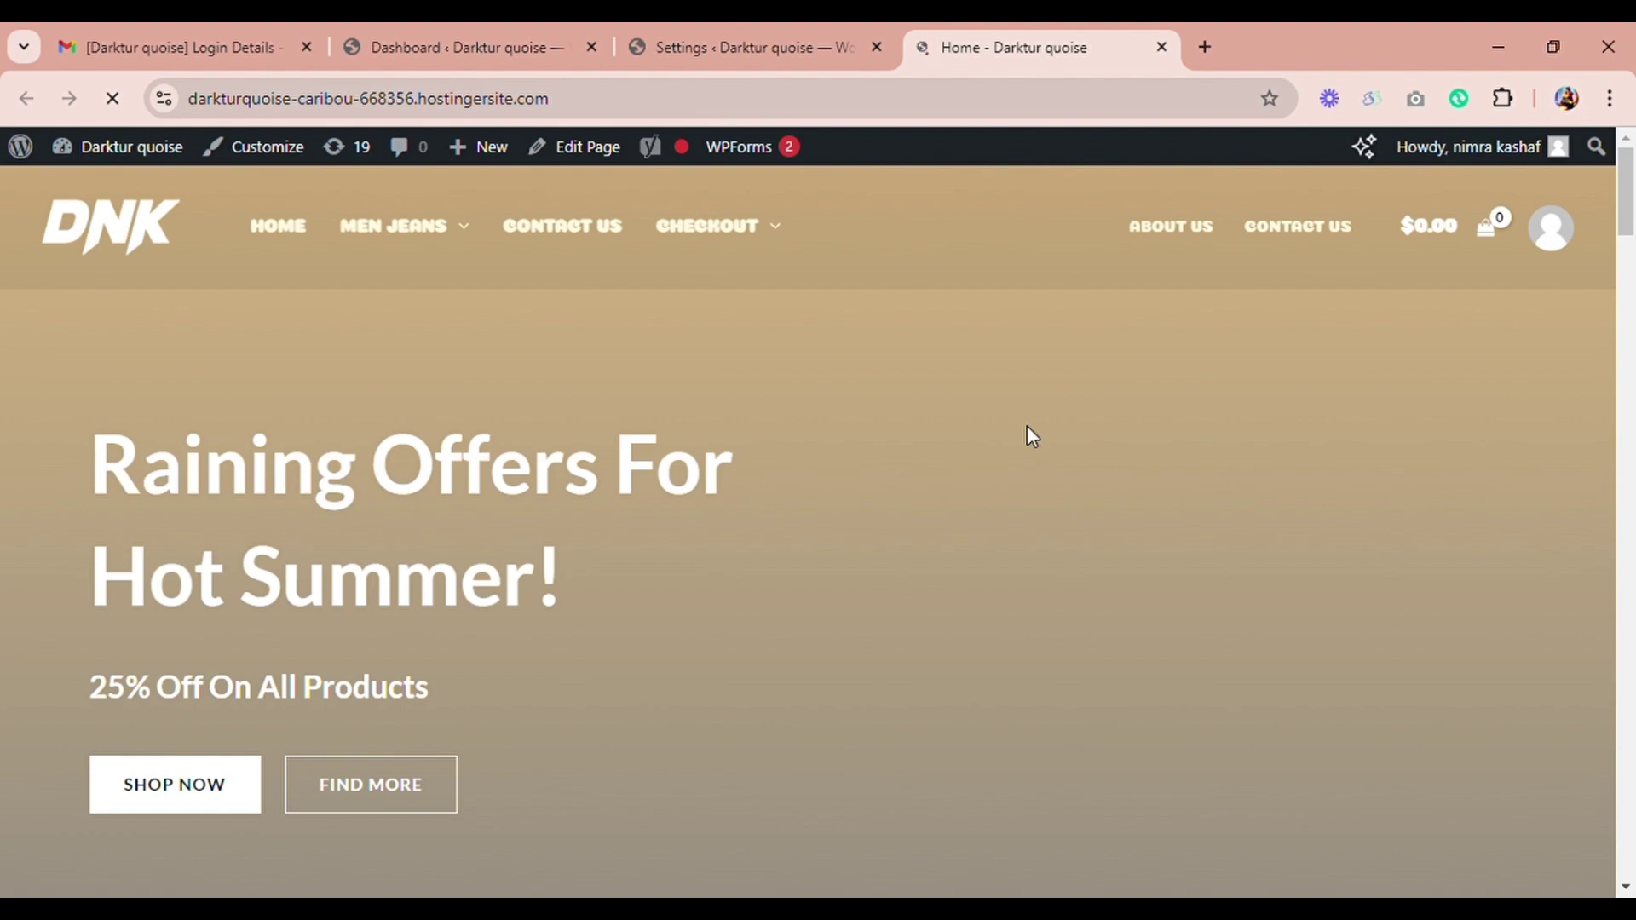
scroll(1026, 426, down, 10)
scroll(1031, 437, down, 15)
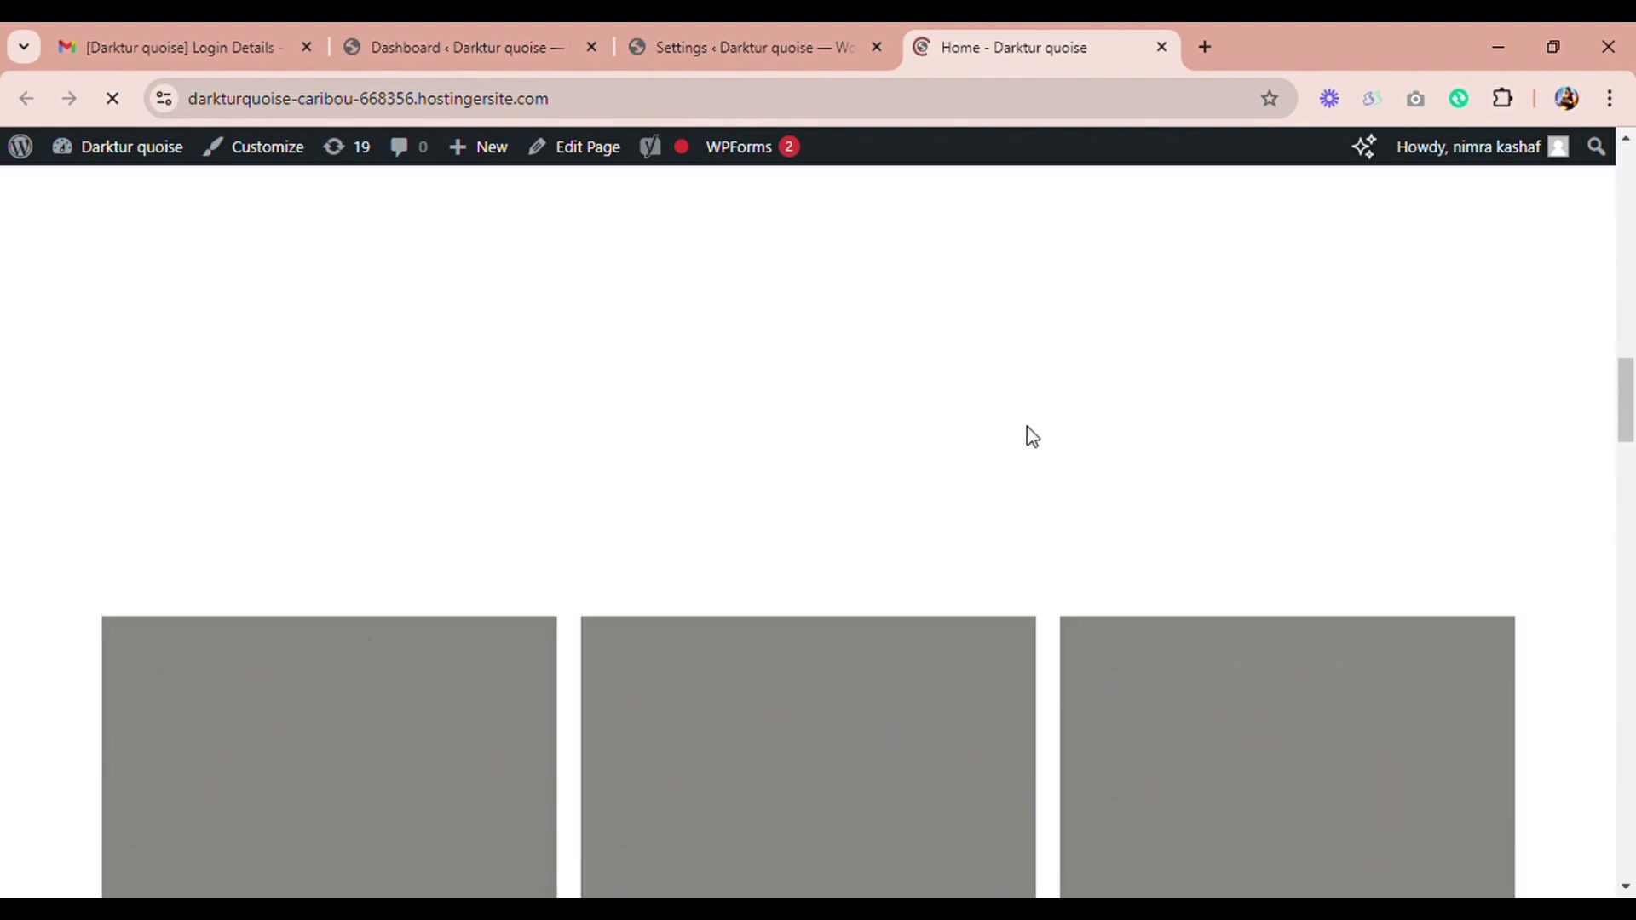
scroll(1032, 436, down, 20)
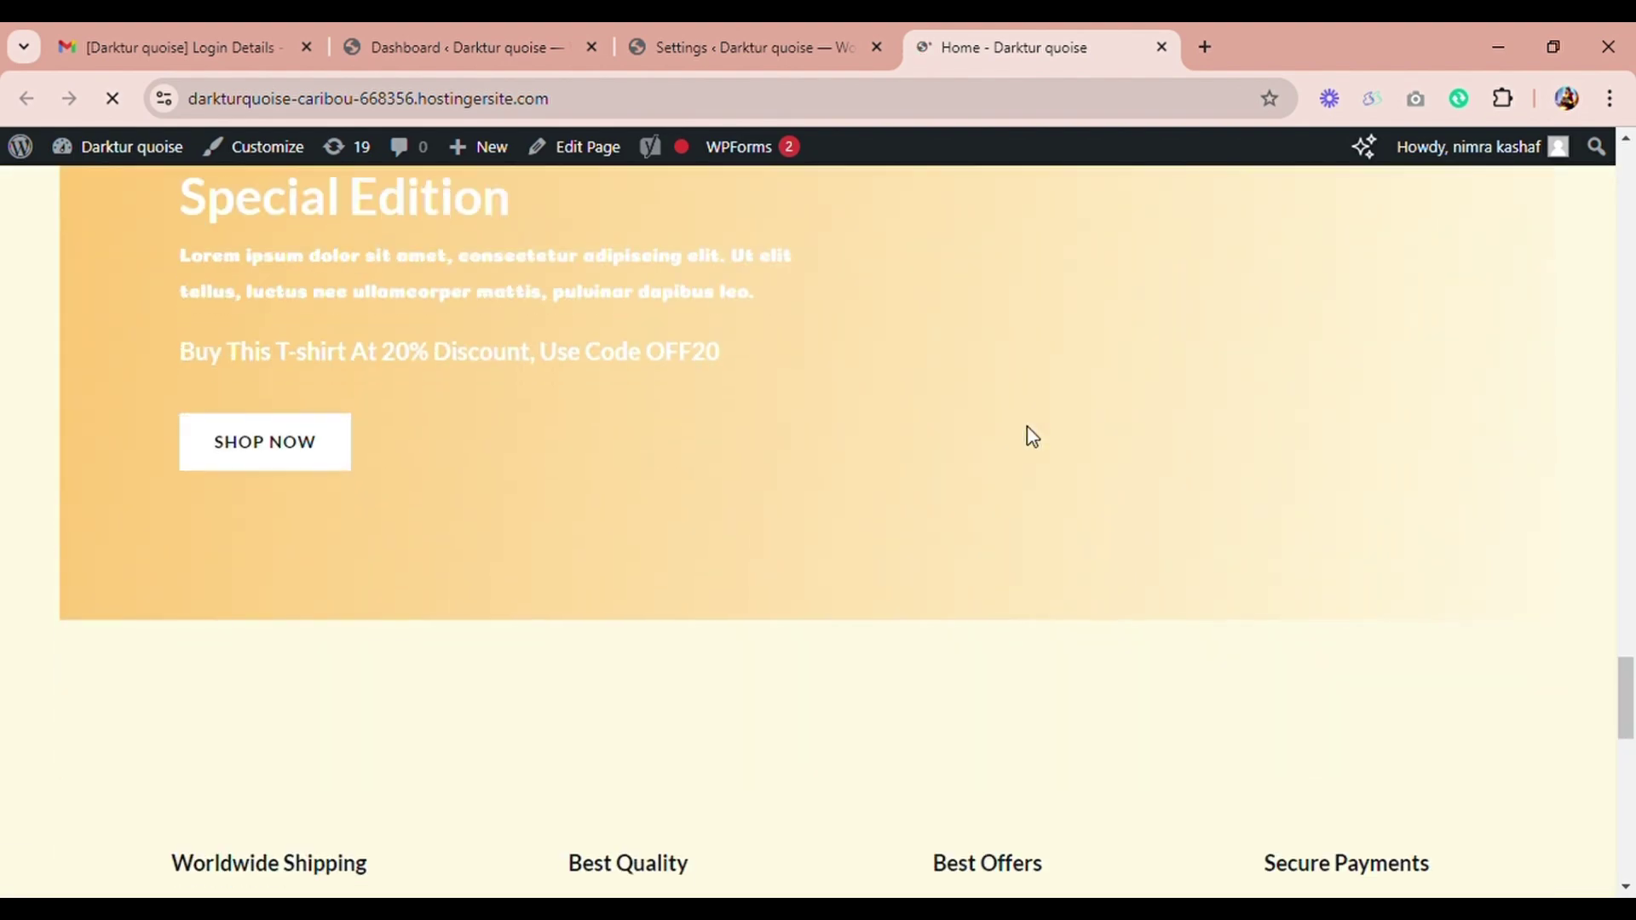
scroll(1032, 436, up, 8)
scroll(1029, 436, up, 10)
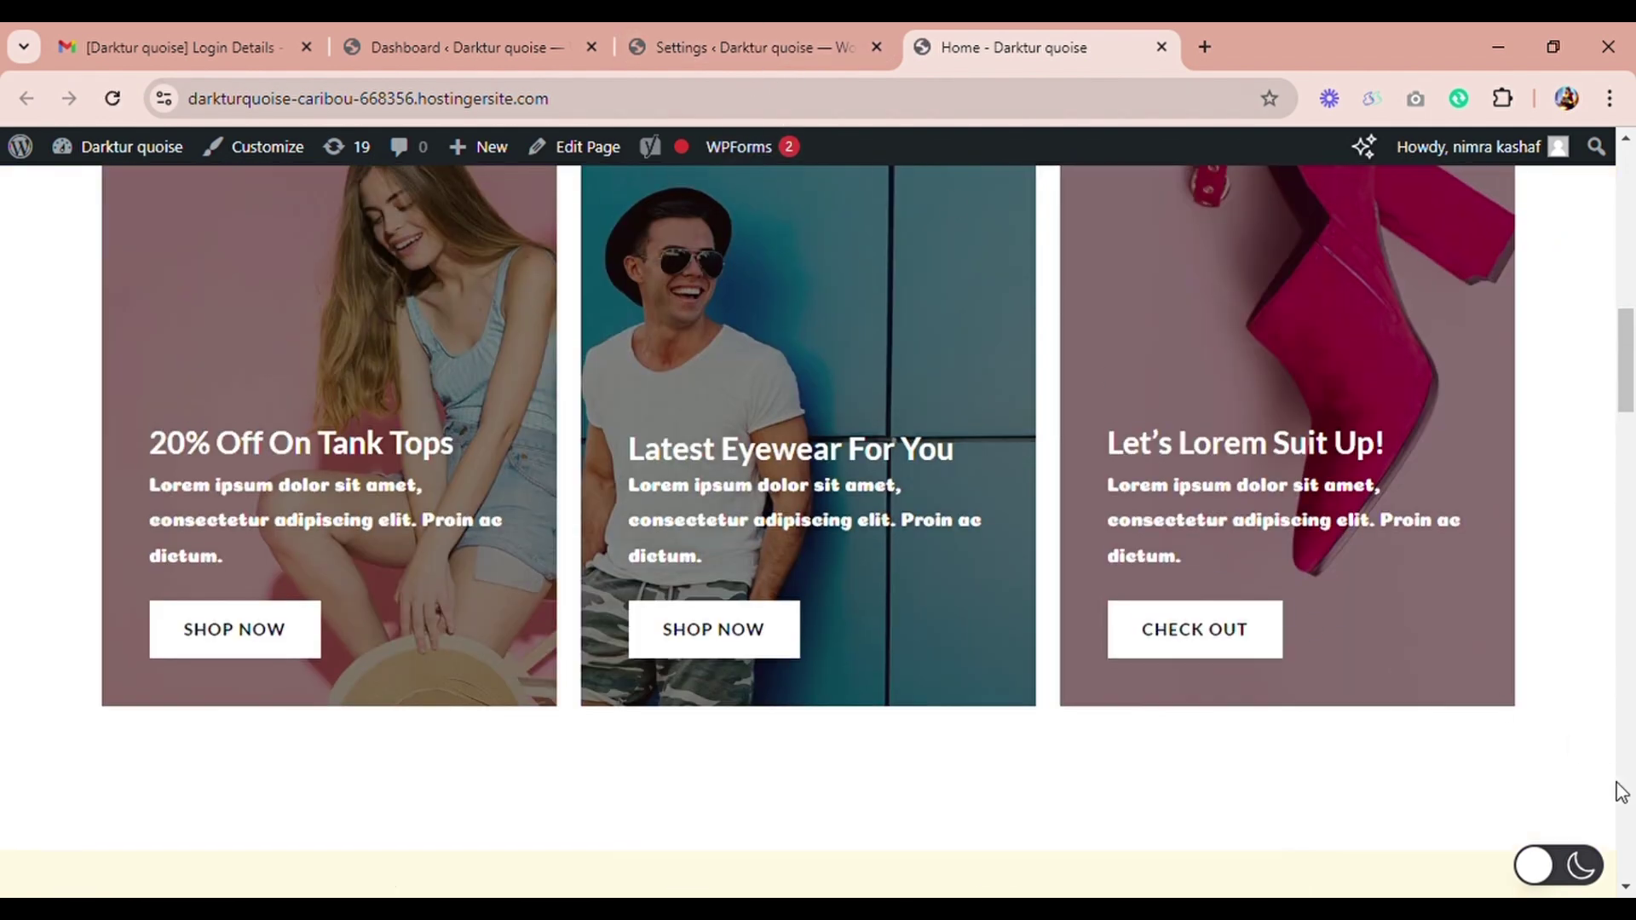
Step: Turn on dark mode with the site's floating switch and examine the home page down to the footer
click(1577, 867)
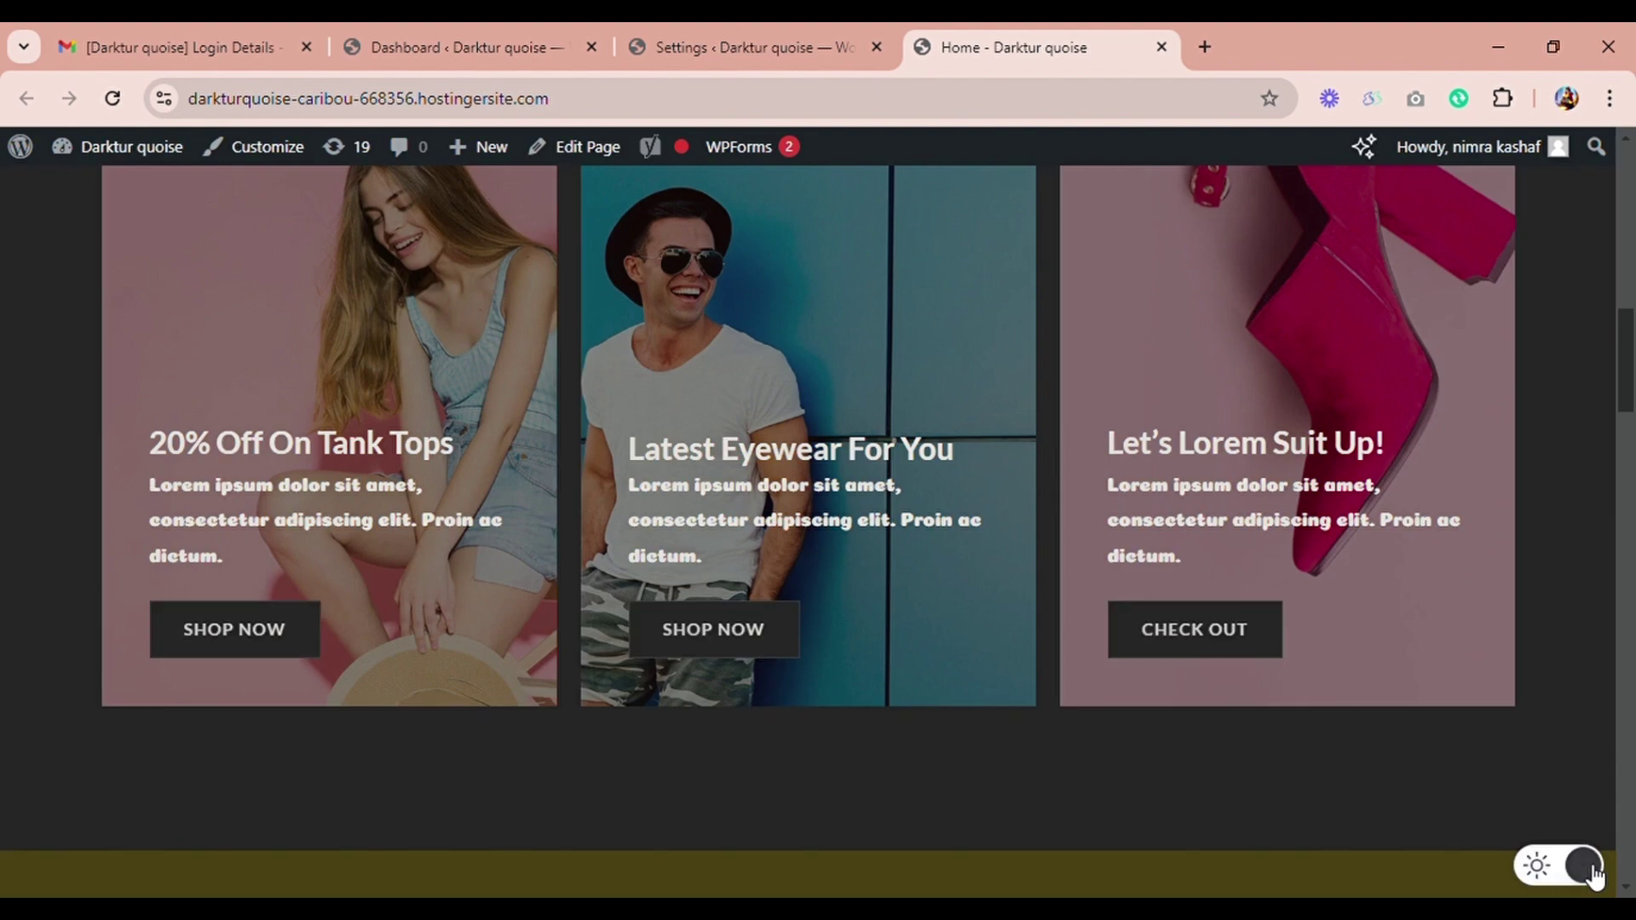
scroll(1330, 631, down, 15)
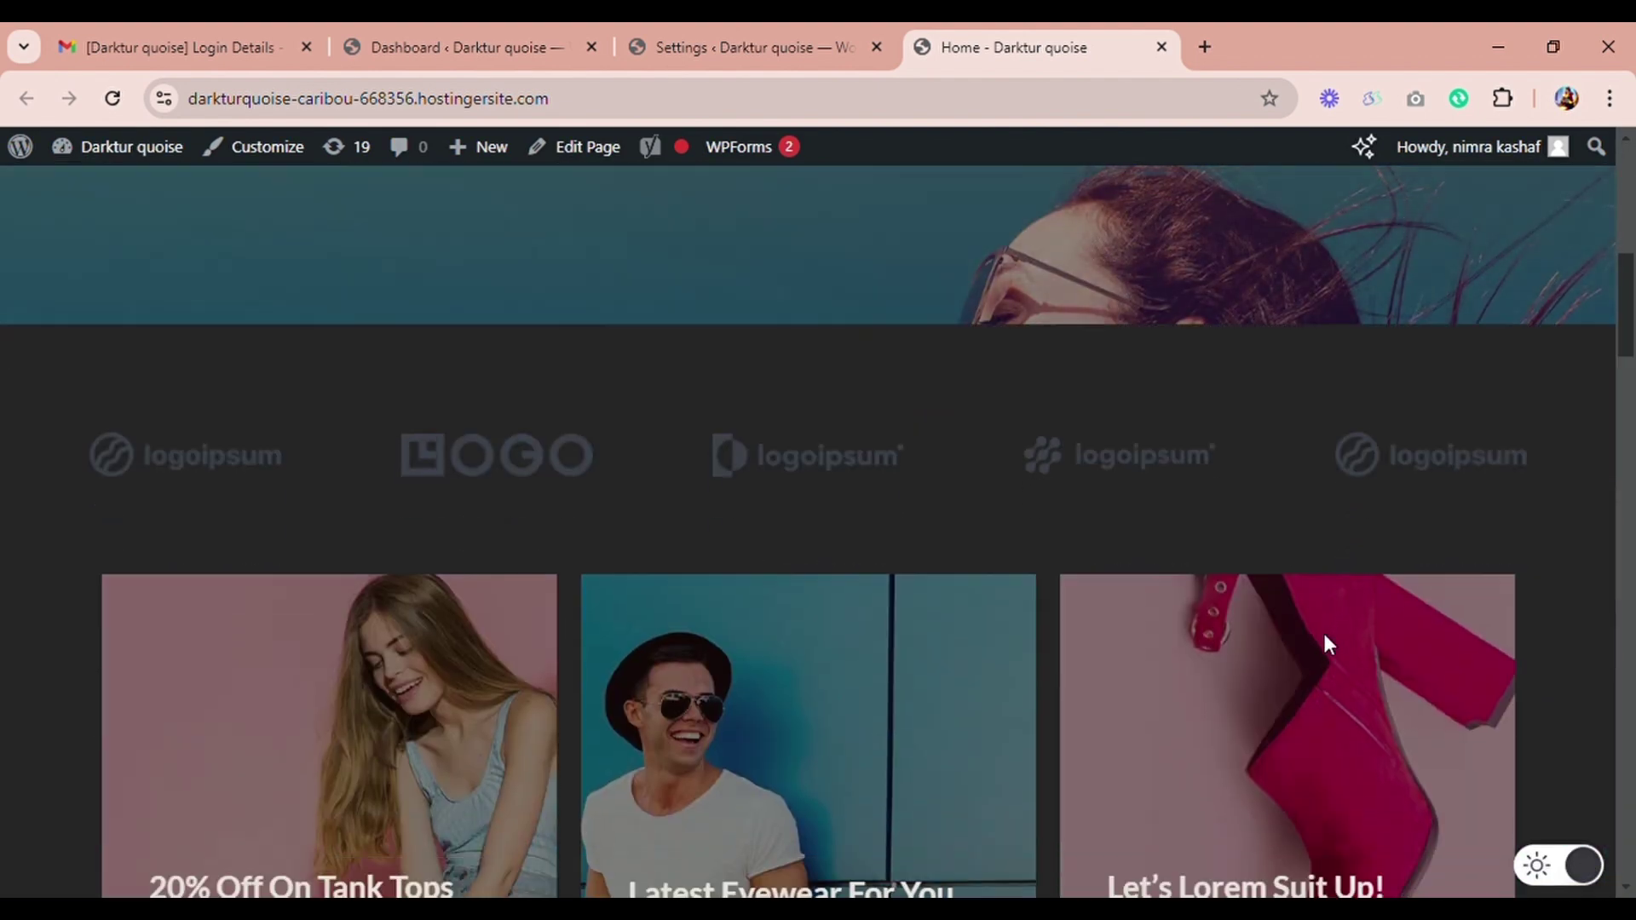
scroll(1322, 632, down, 20)
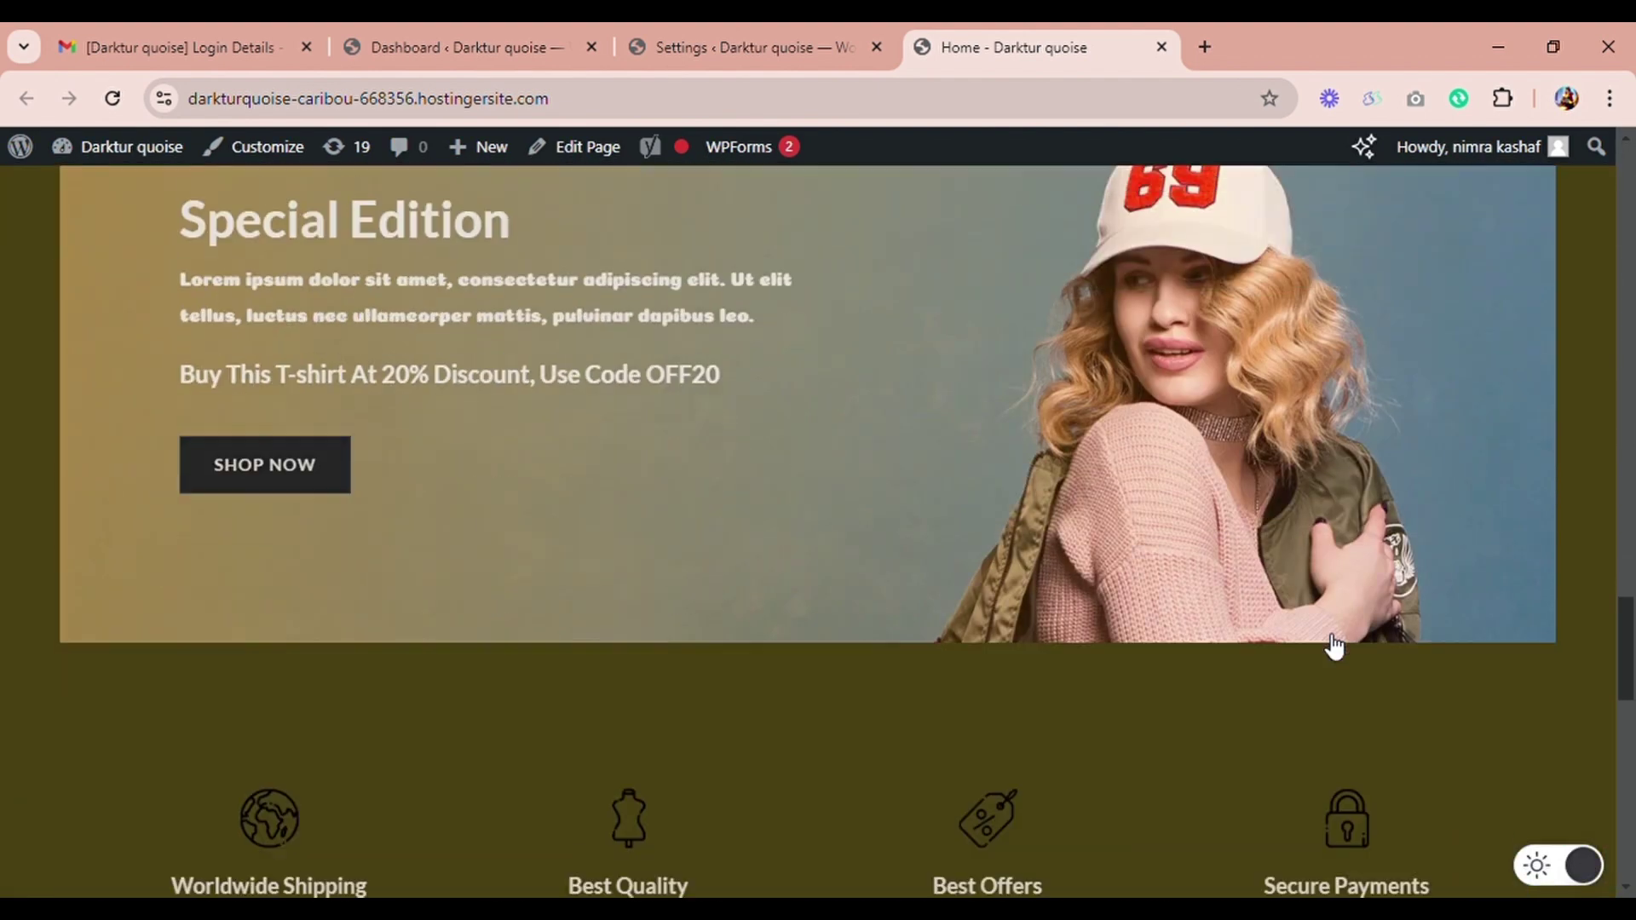
scroll(1324, 634, down, 4)
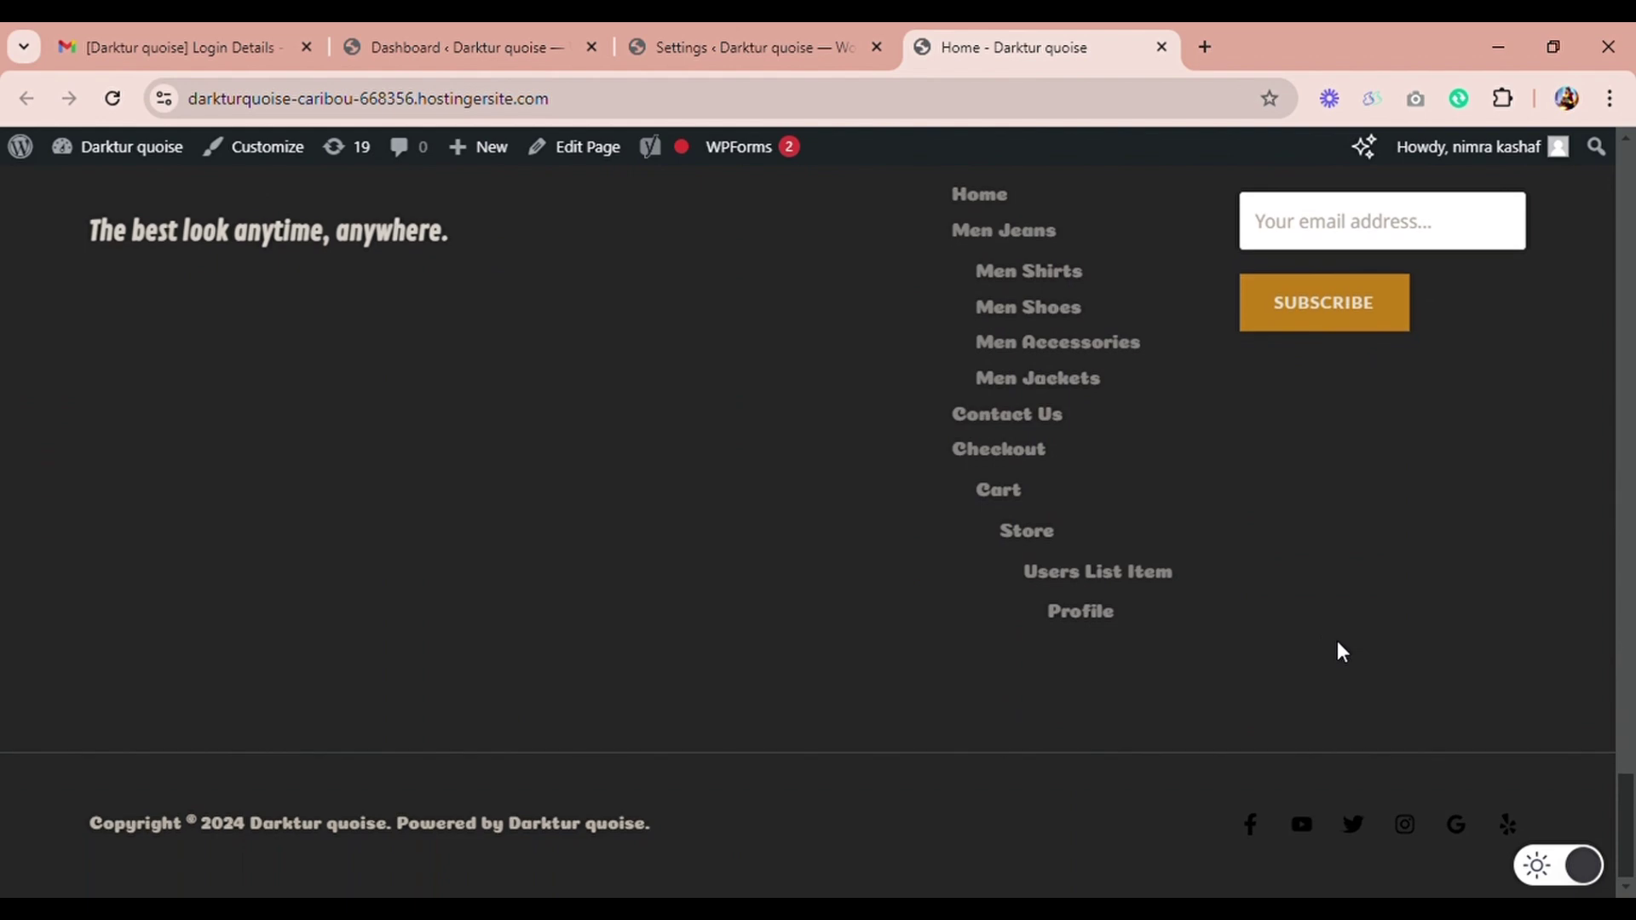
Step: Switch the site back to light mode and check the home page from the footer up to the header
click(1538, 868)
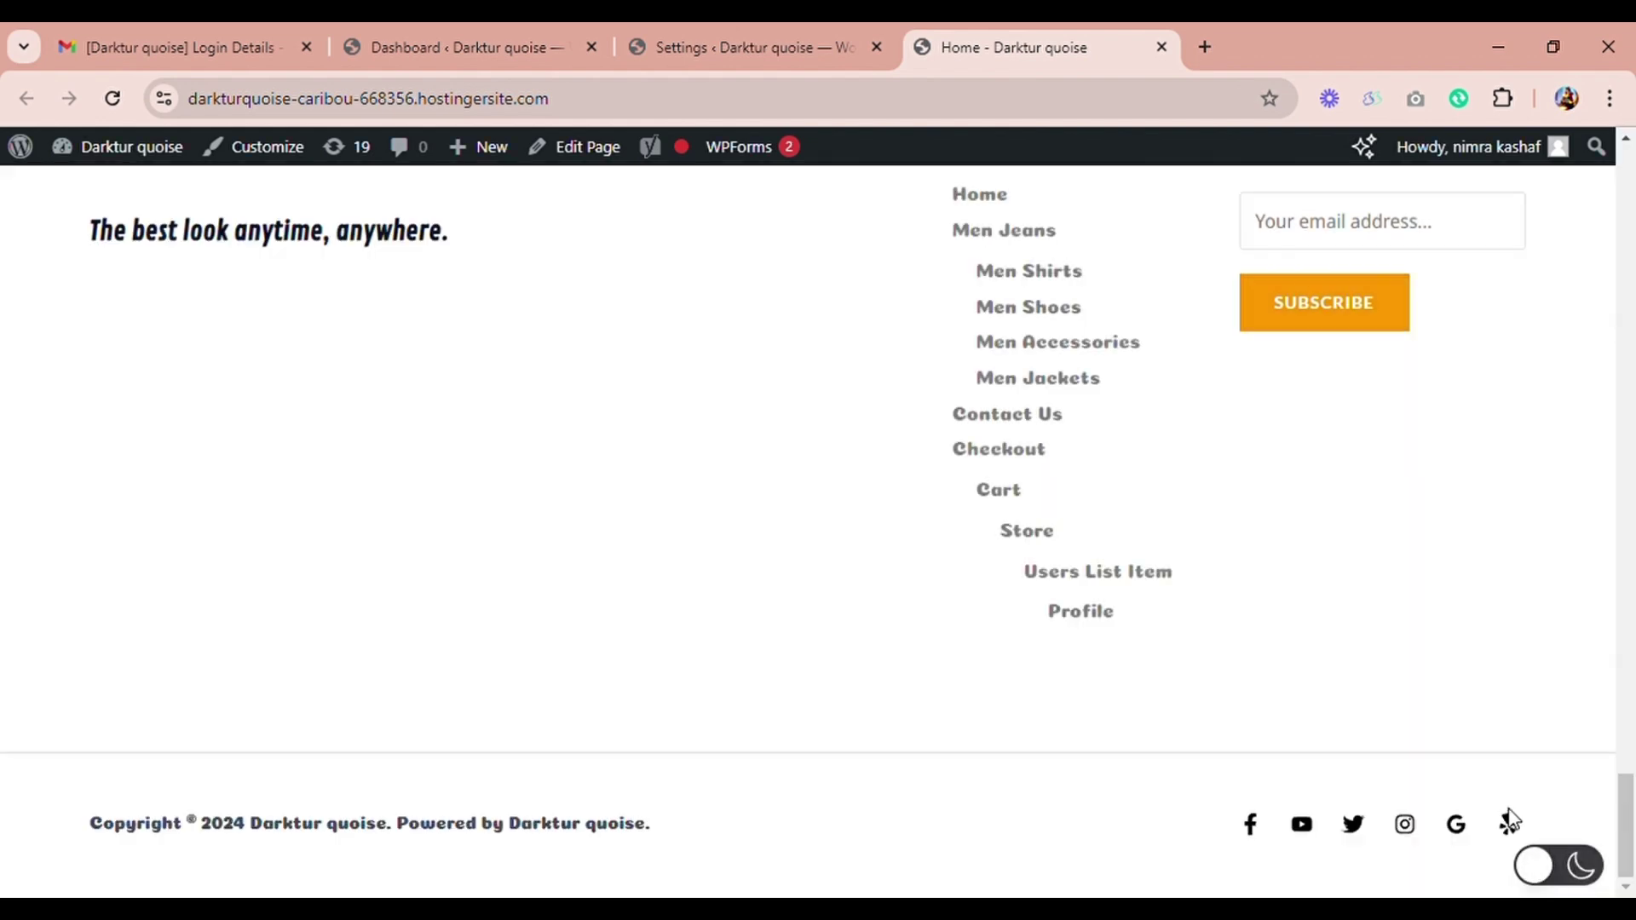
scroll(1461, 720, up, 20)
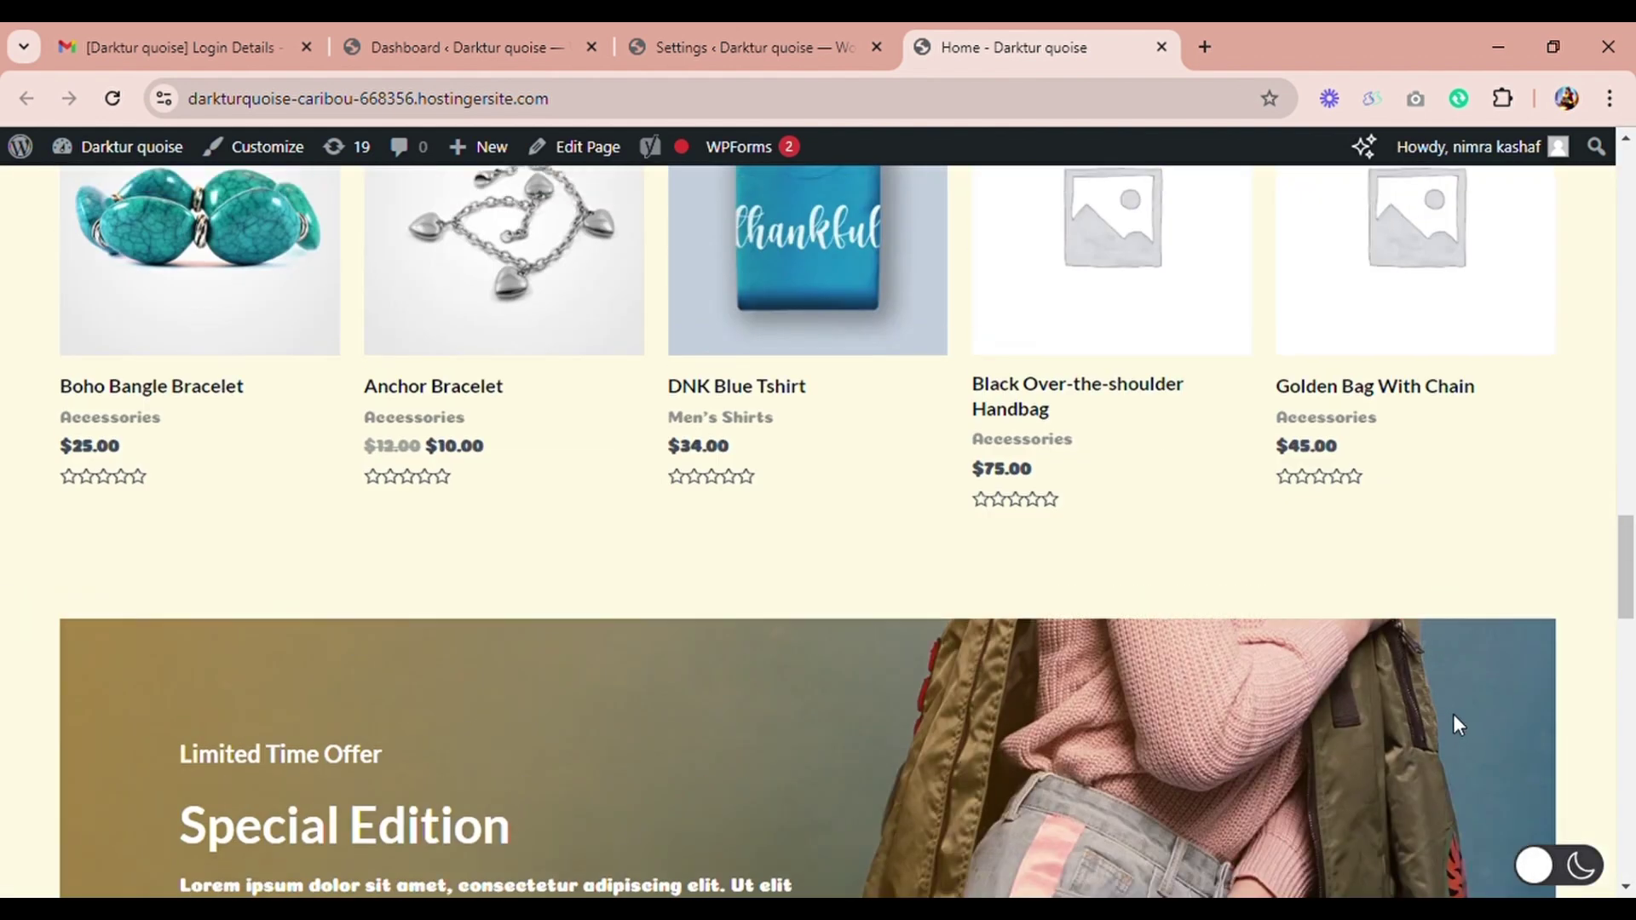
scroll(1453, 716, up, 4)
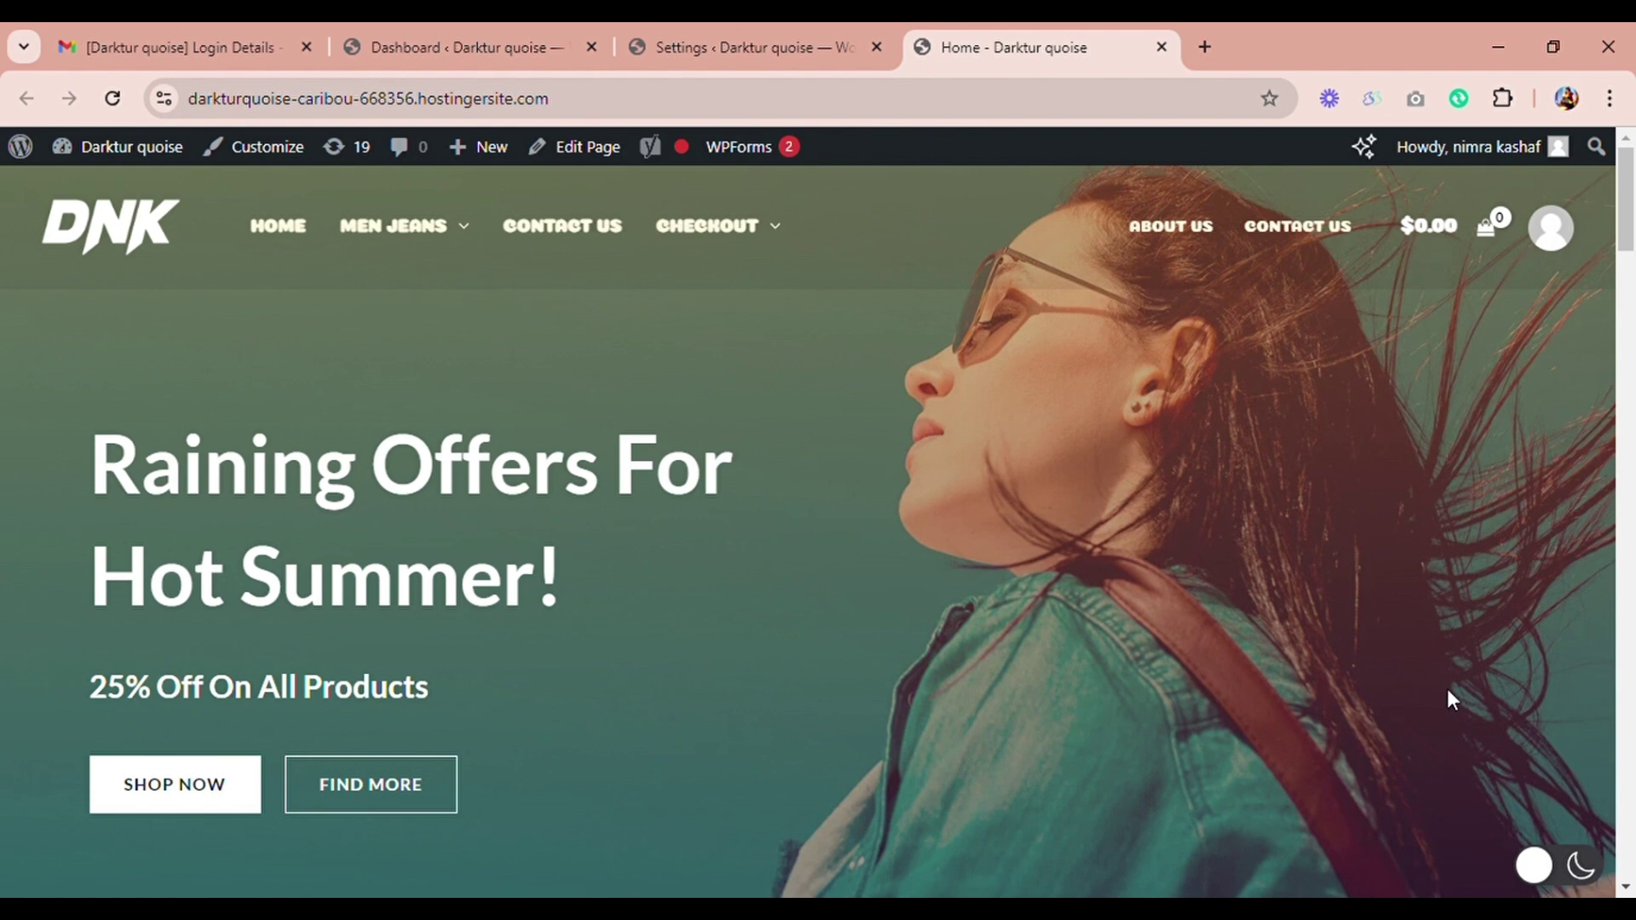